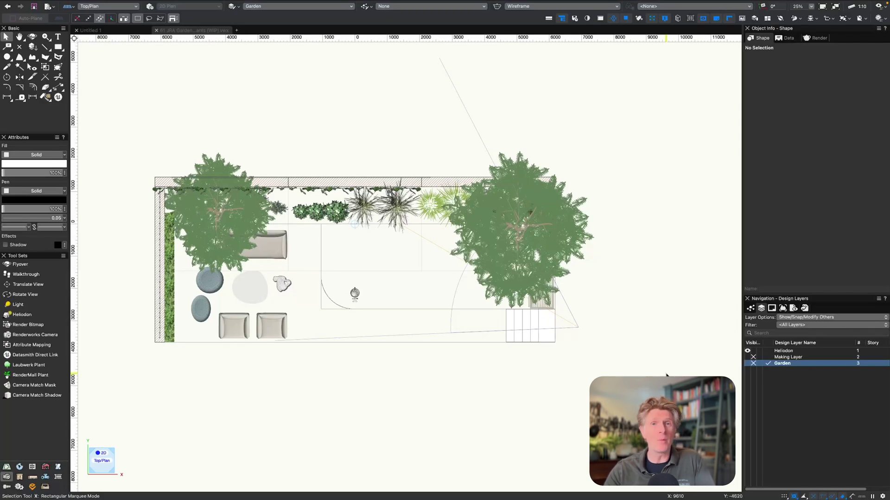
# - View the garden model in a shaded 3D view and fly down to inspect the lawn, planting and seating area
pyautogui.press('3')
pyautogui.press('c')
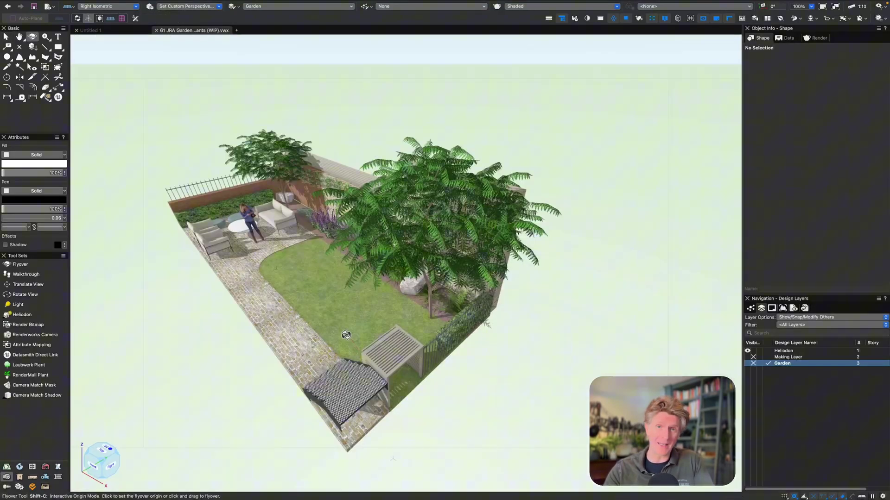
pyautogui.moveTo(345, 335); pyautogui.dragTo(391, 277)
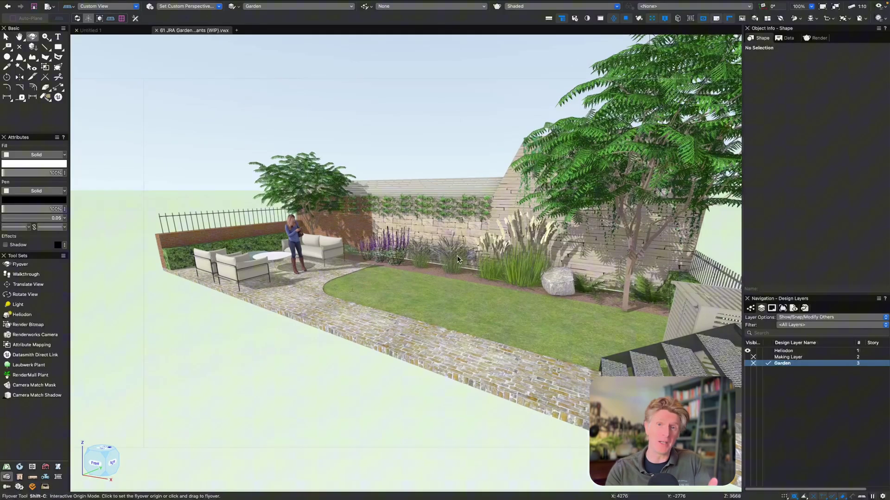
pyautogui.moveTo(457, 255); pyautogui.dragTo(447, 285)
# - Return to Top/Plan, activate the view of the Renderworks camera beside the steps and render it in Shaded mode
pyautogui.press('x')
pyautogui.press('0')
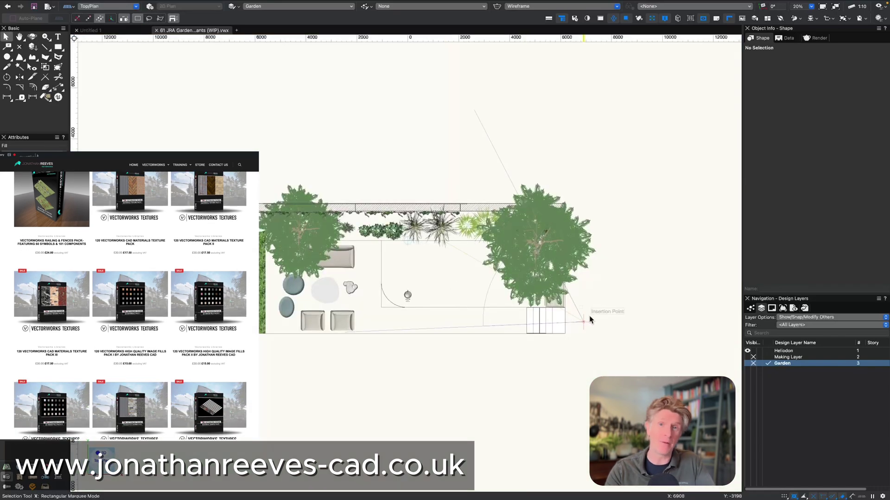
pyautogui.doubleClick(583, 321)
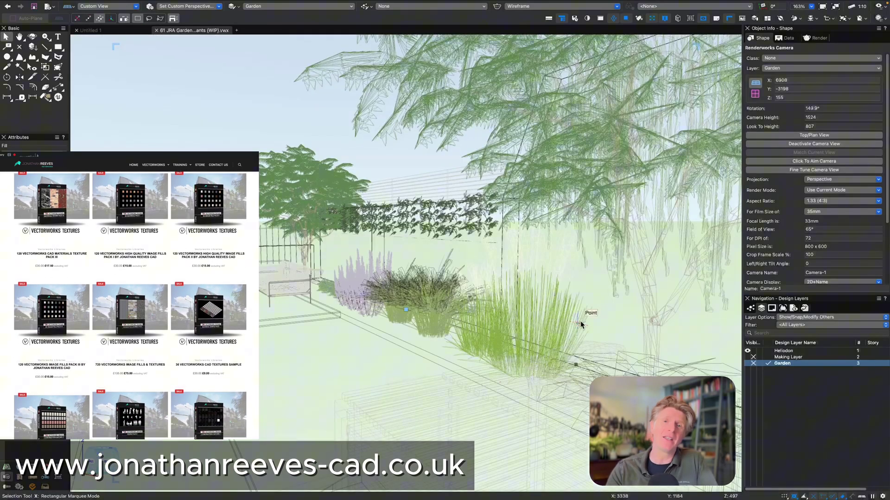
pyautogui.press('super+shift+g')
pyautogui.press('x')
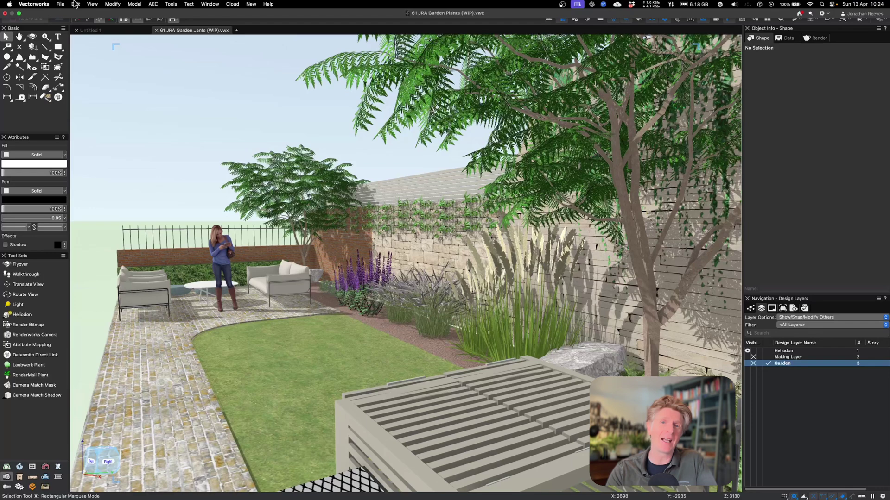
# - Start a viewport of the camera view on a new sheet layer numbered 02 and titled Garden View 2
pyautogui.click(61, 4)
pyautogui.moveTo(92, 3)
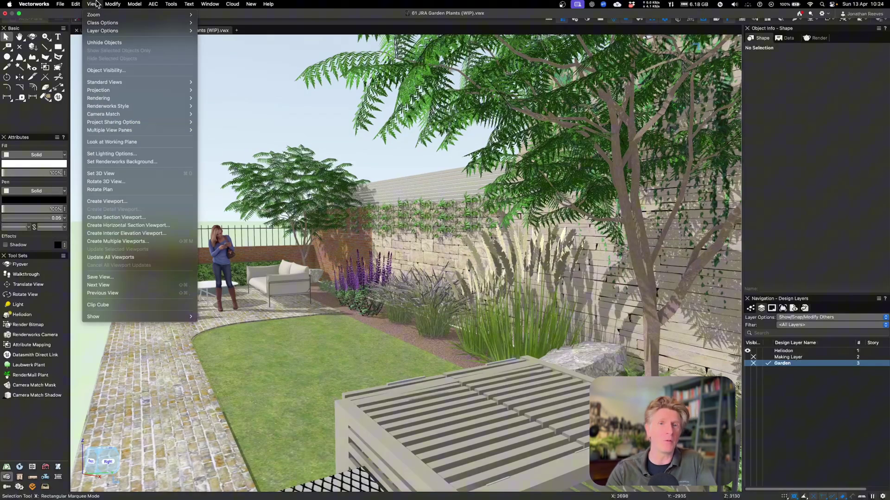
pyautogui.click(130, 201)
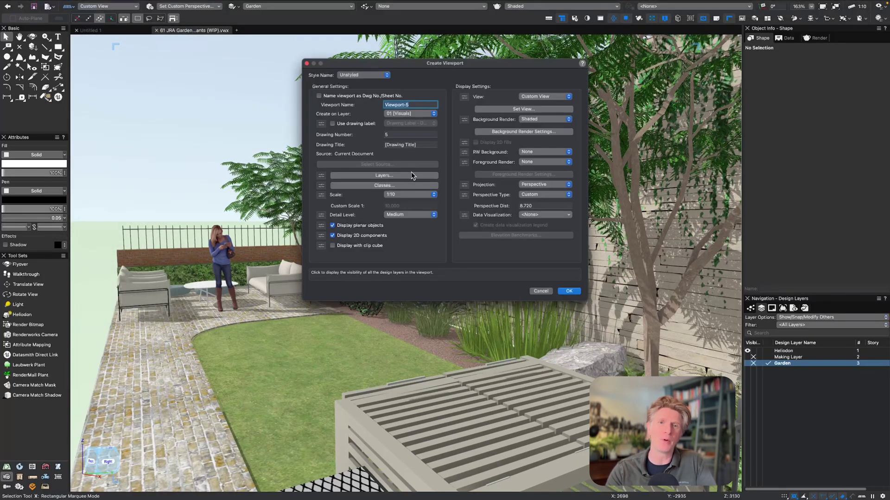
pyautogui.click(410, 114)
pyautogui.click(412, 88)
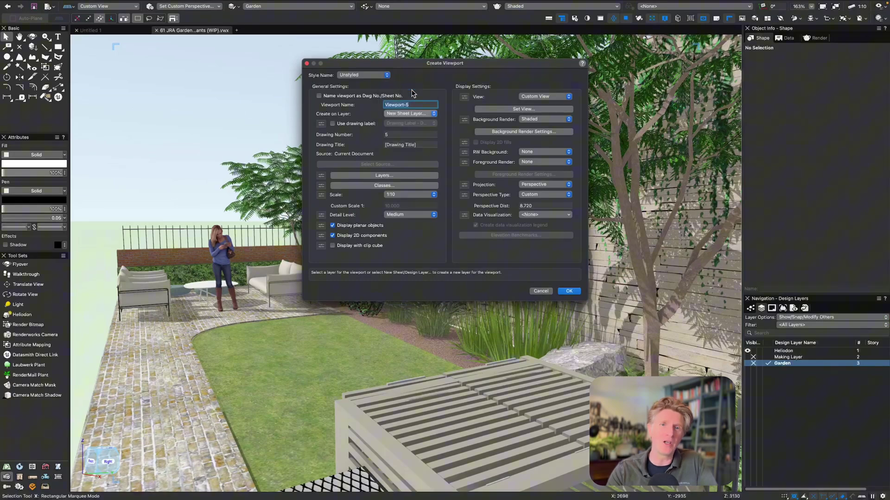
pyautogui.press('Tab')
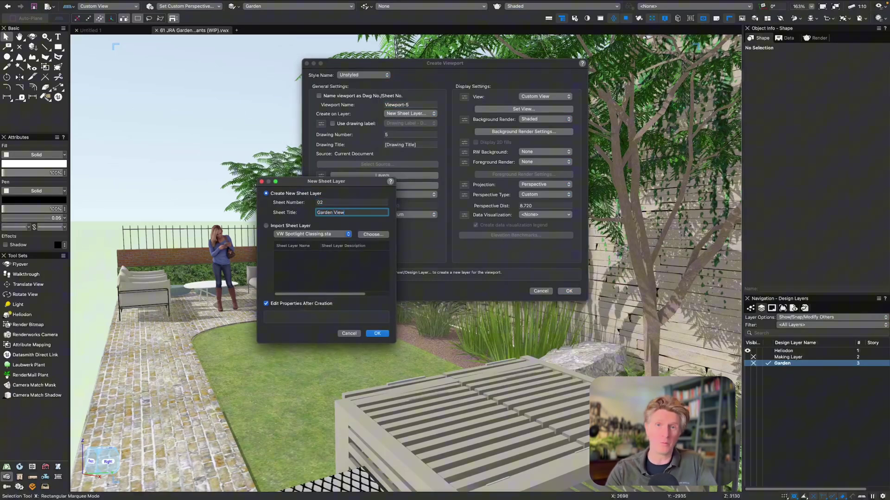
pyautogui.press('Return')
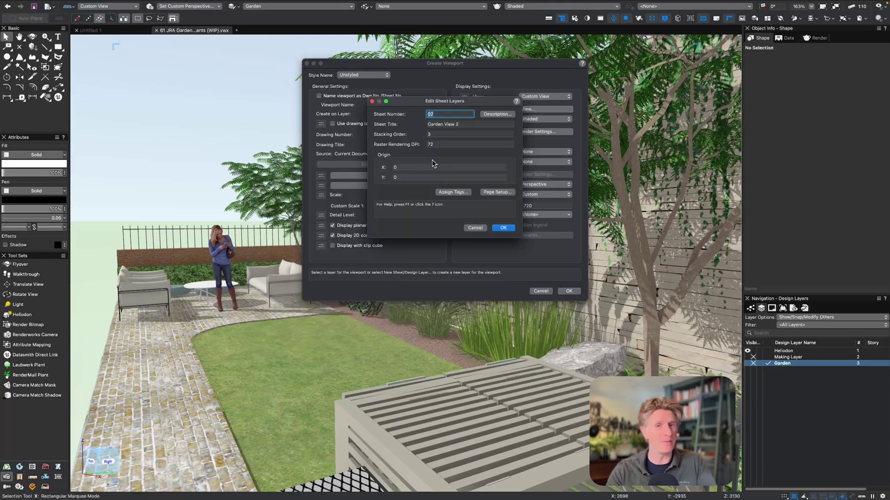
# - Raise the new sheet layer's raster rendering DPI and create the viewport at 1:10 with a Shaded background render
pyautogui.press('Tab')
pyautogui.press('Tab')
pyautogui.press('Tab')
pyautogui.write('30')
pyautogui.press('Return')
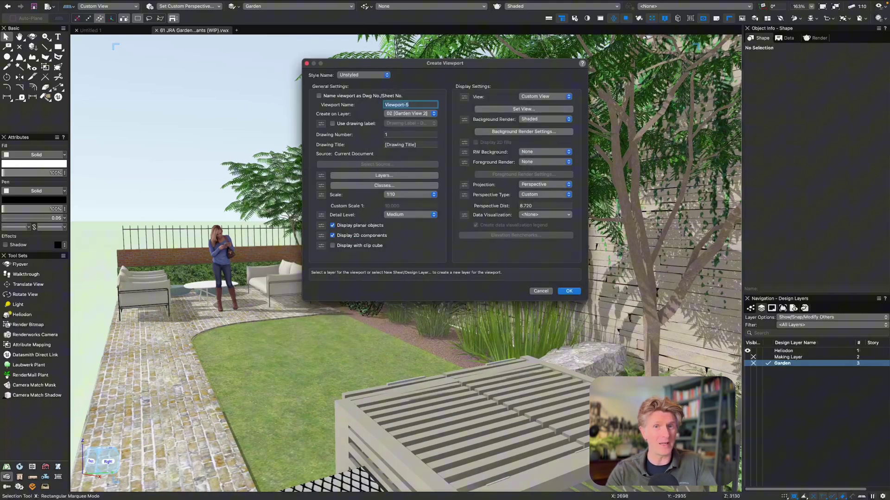
pyautogui.press('Return')
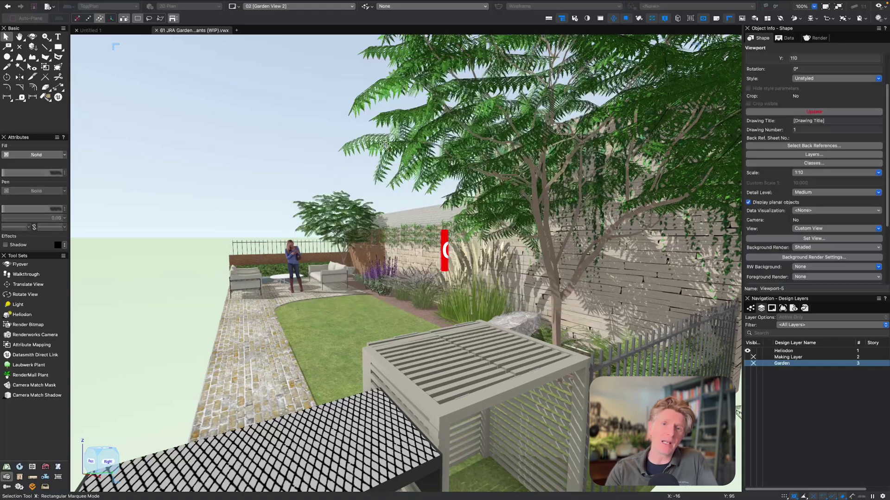
# - Reduce the sheet layer's page setup to a single page around the viewport
pyautogui.scroll(-3, 382, 201)
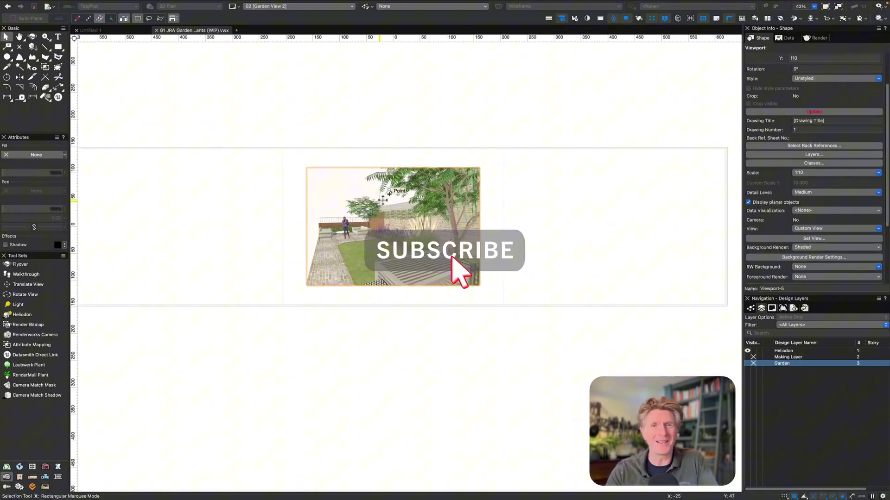
pyautogui.press('super+shift+p')
pyautogui.press('Return')
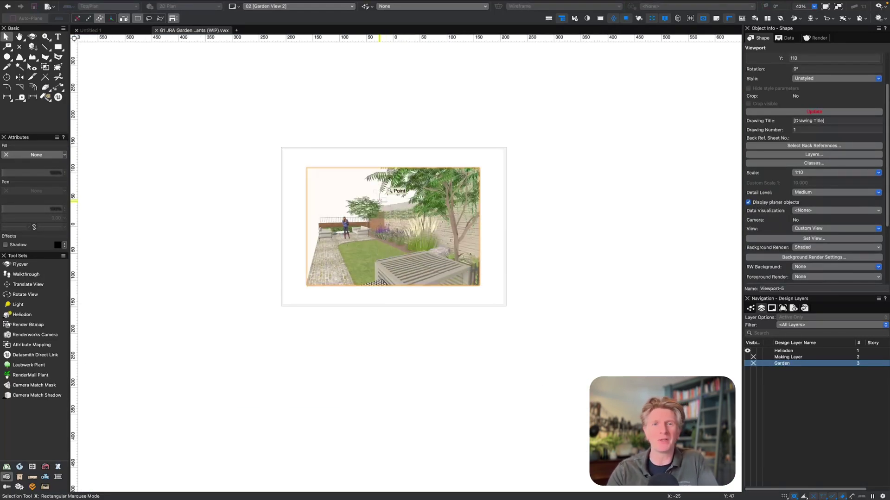
# - Set the viewport's Renderworks background to HDRI Sky Day Partly cloudy in its Shaded render settings
pyautogui.scroll(3, 381, 199)
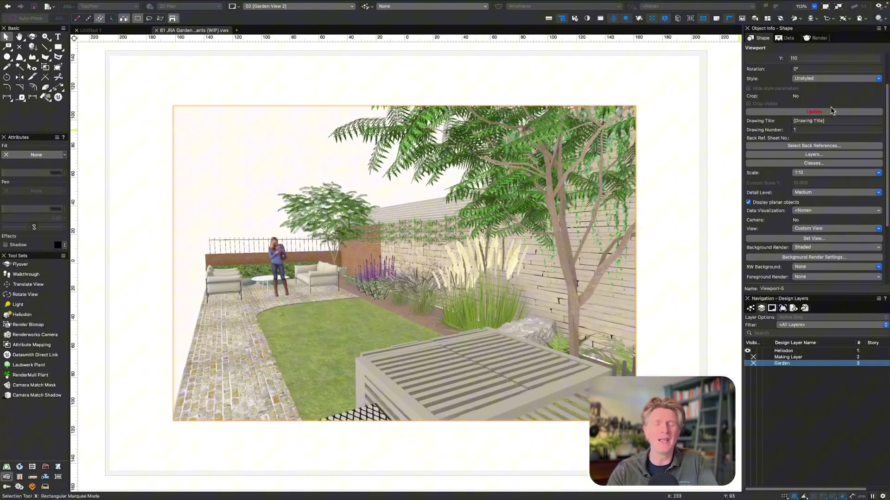
pyautogui.click(811, 257)
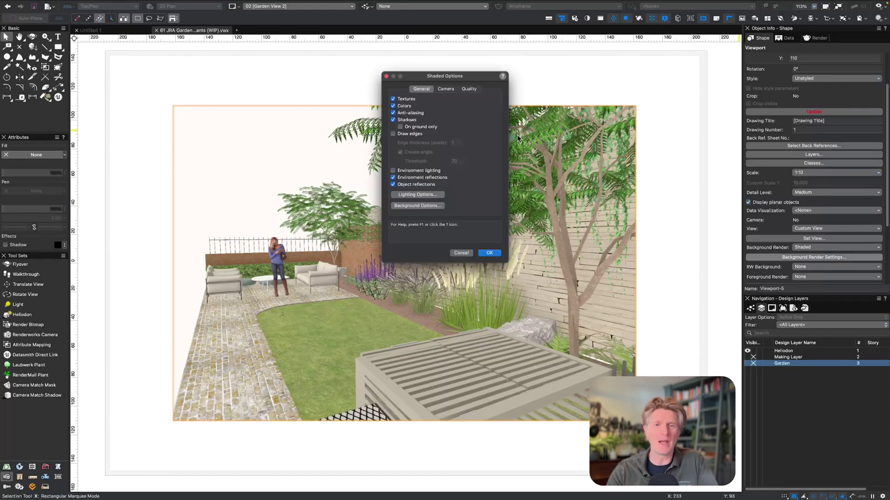
pyautogui.click(417, 206)
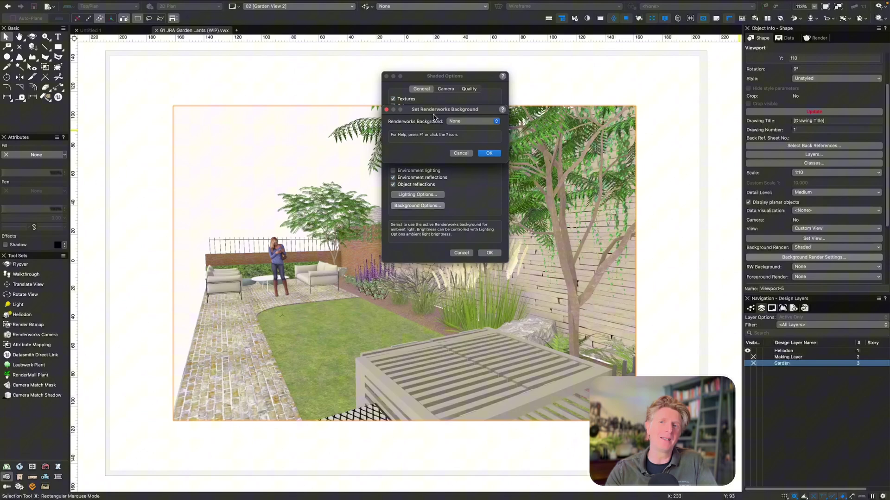
pyautogui.click(472, 121)
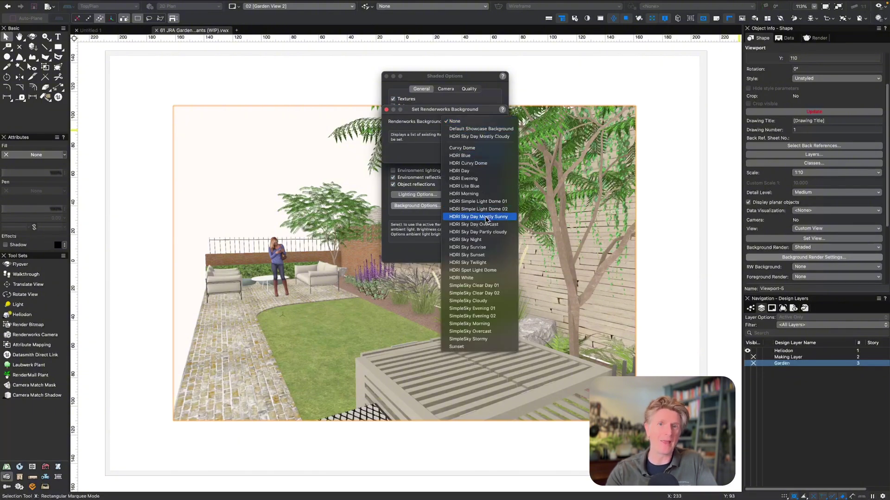
pyautogui.click(490, 235)
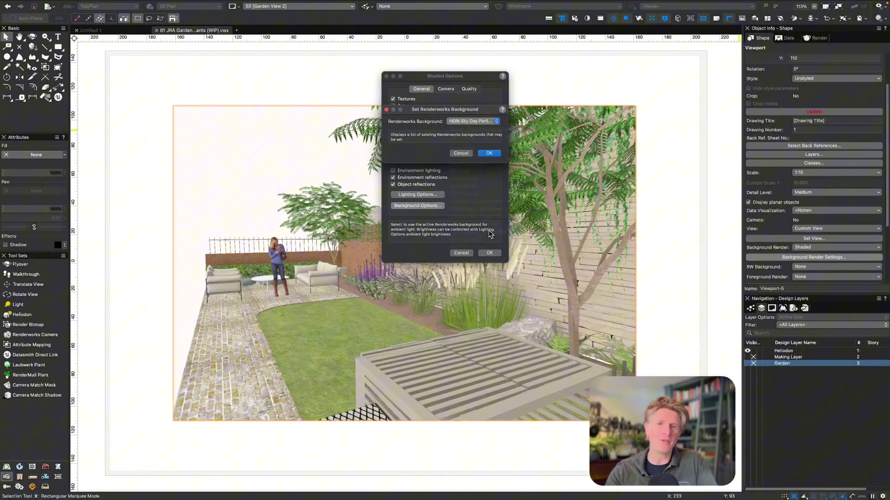
pyautogui.click(491, 152)
pyautogui.press('Return')
# - Set the viewport to a custom scale of 1:8, update its rendering and deselect it
pyautogui.click(805, 172)
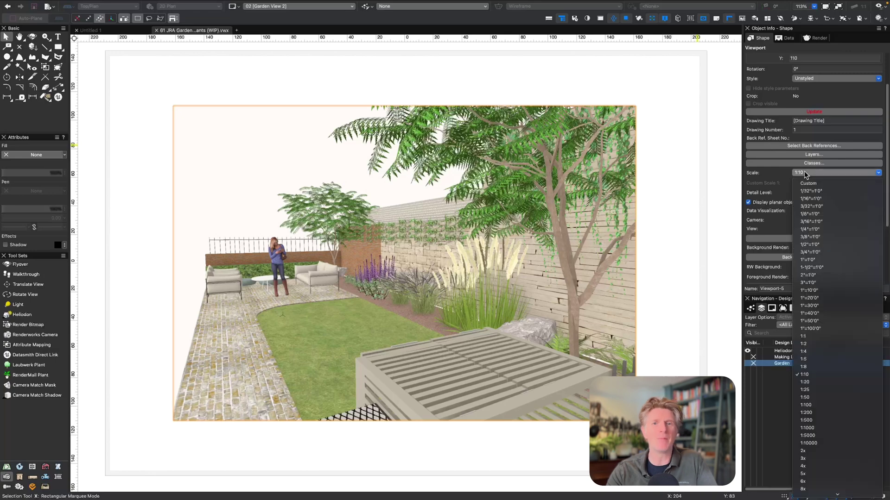
pyautogui.click(813, 183)
pyautogui.doubleClick(808, 185)
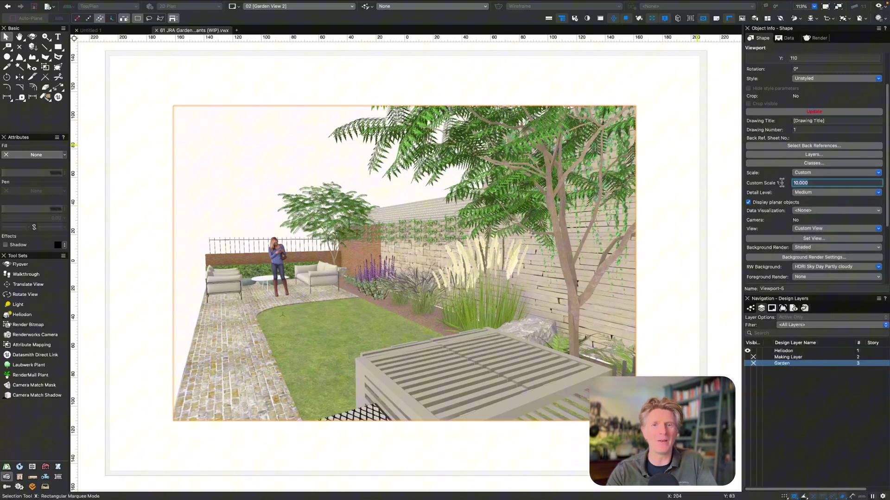
pyautogui.press('Return')
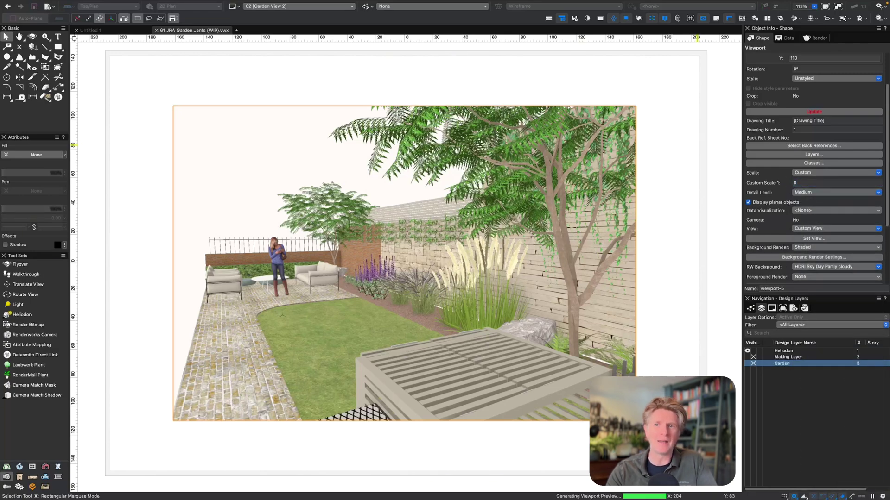
pyautogui.click(807, 113)
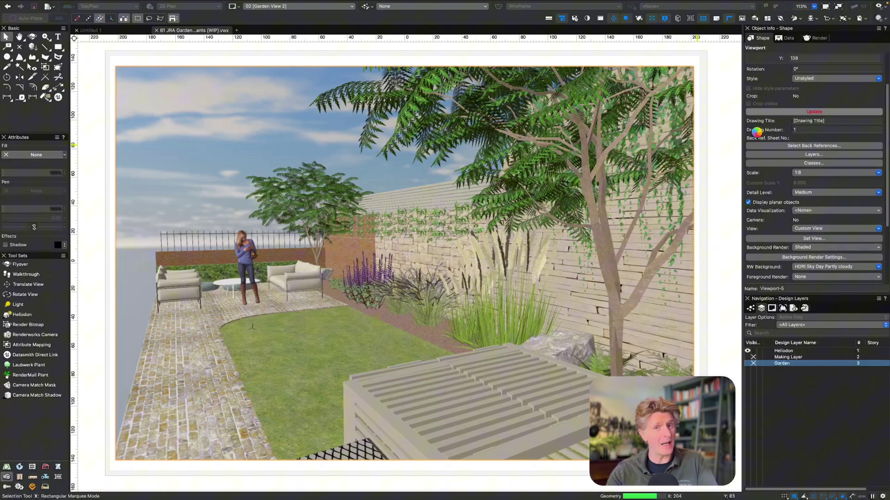
pyautogui.click(721, 164)
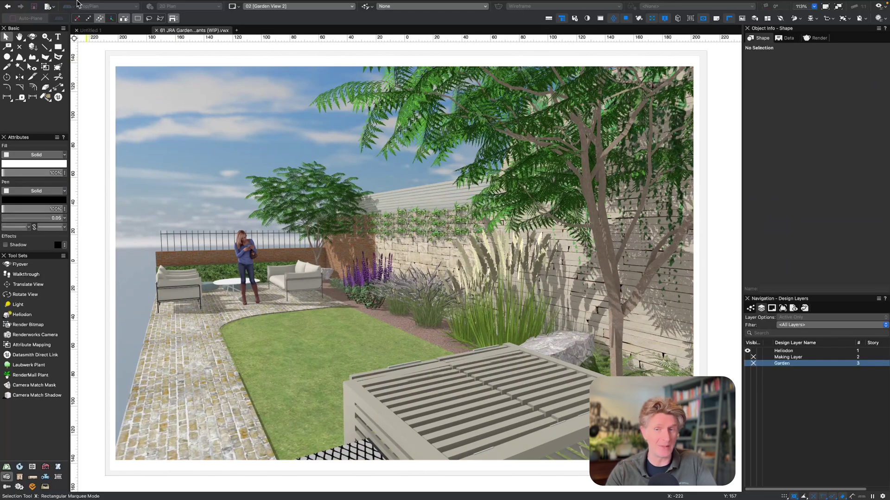
# - Start an image file export with a marquee drawn around the rendered garden viewport, and preview the export area
pyautogui.click(60, 4)
pyautogui.moveTo(72, 183)
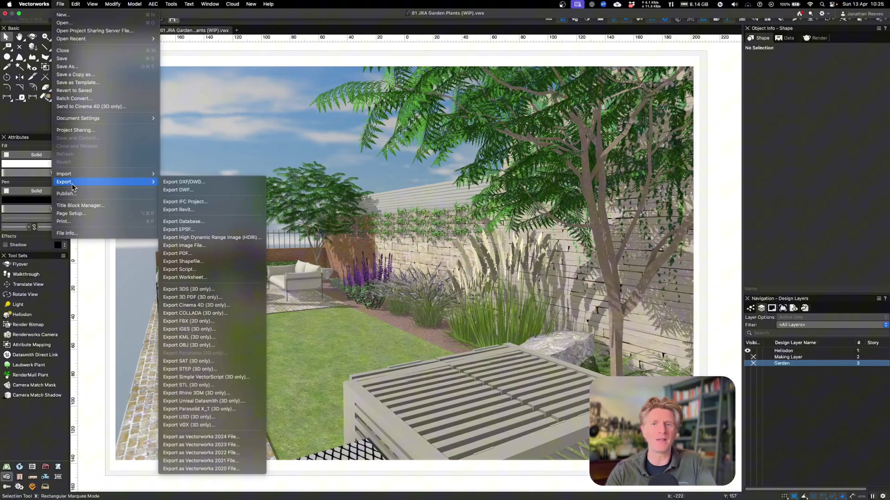
pyautogui.click(215, 245)
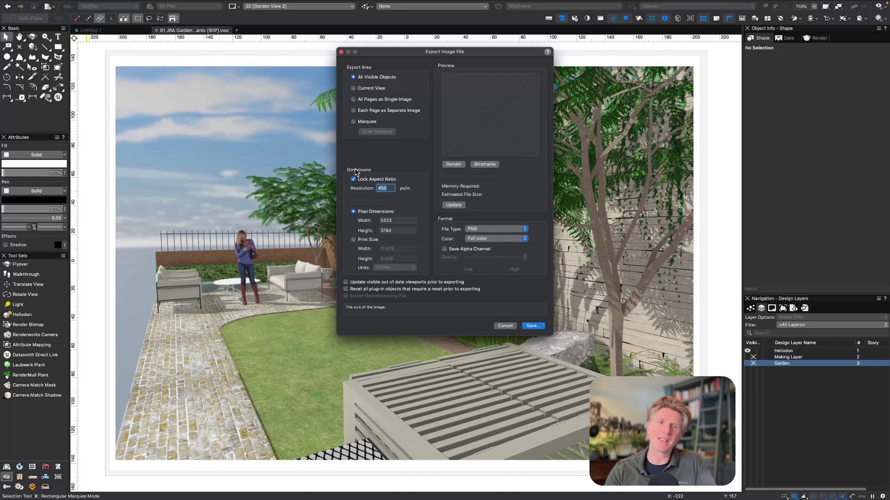
pyautogui.click(366, 121)
pyautogui.click(377, 132)
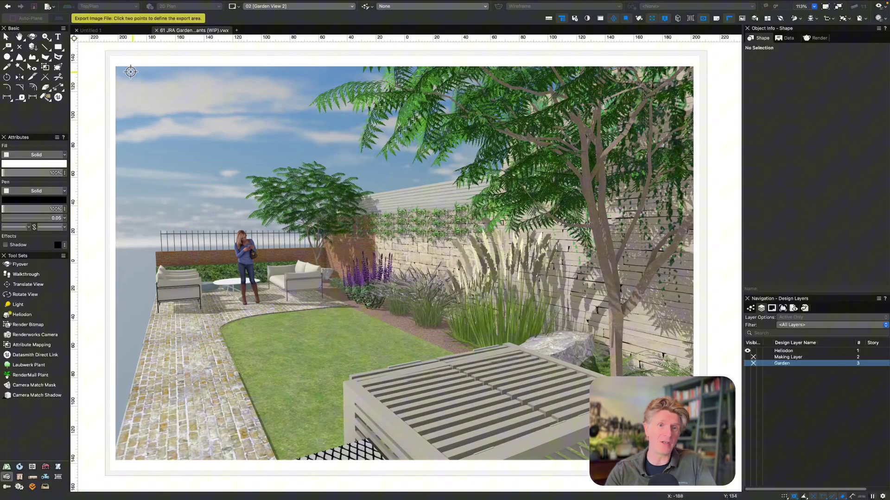
pyautogui.click(119, 68)
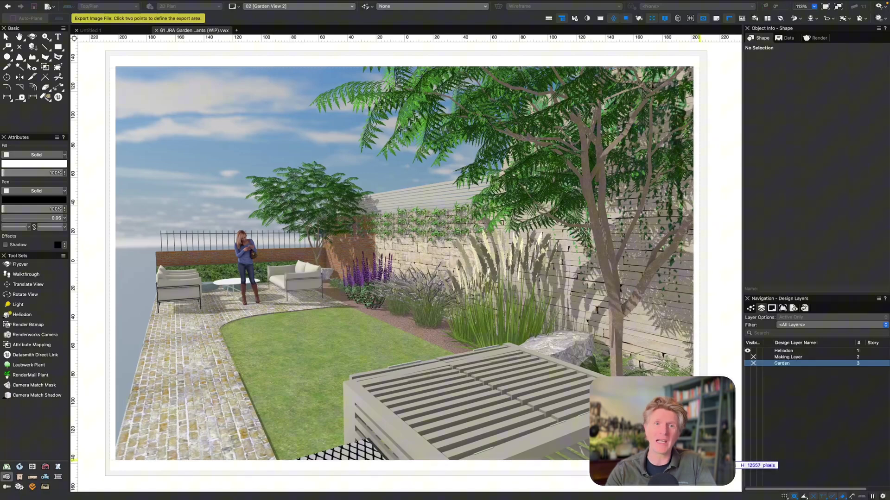
pyautogui.click(735, 464)
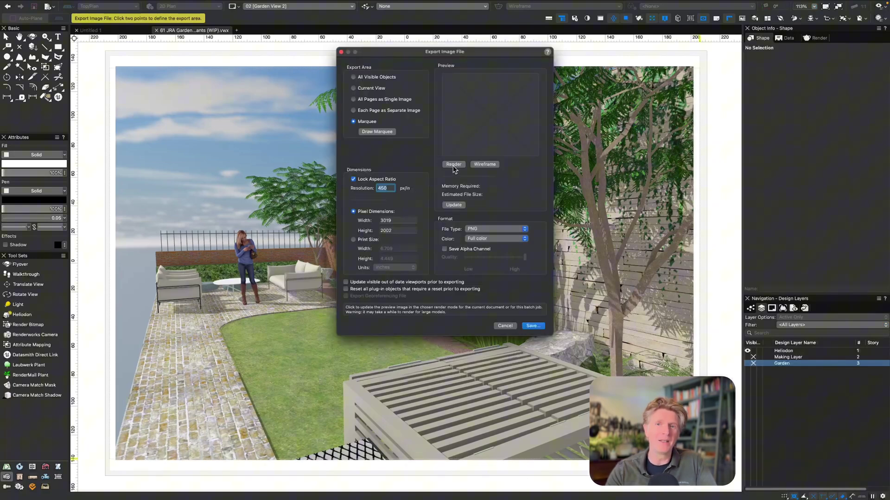
pyautogui.click(482, 165)
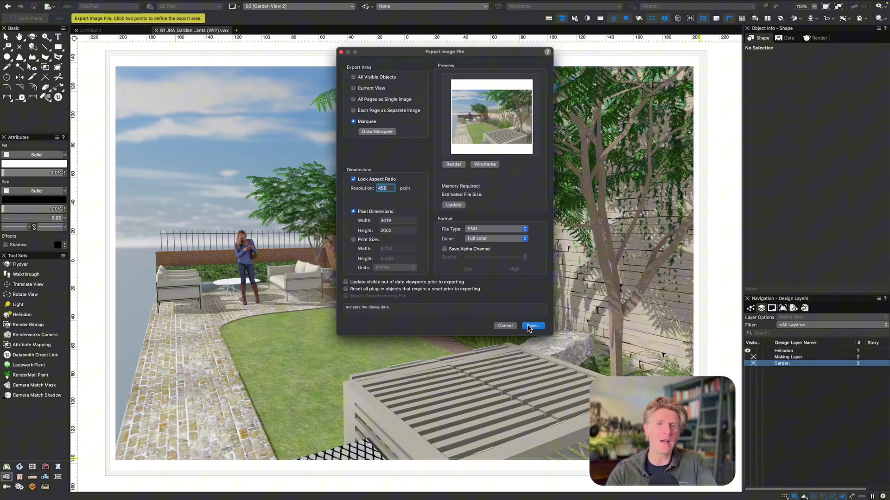
# - Set the export width to 3000 pixels and save the image as a PNG on the Desktop
pyautogui.click(400, 220)
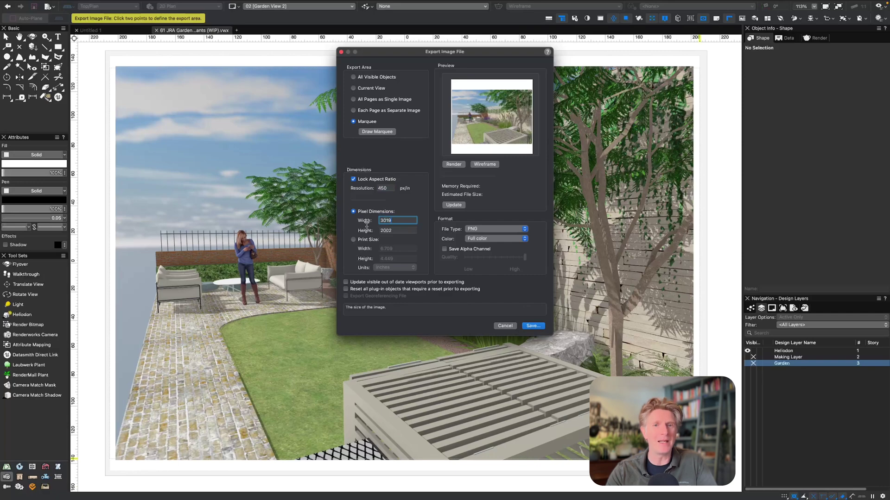
pyautogui.press('BackSpace')
pyautogui.press('BackSpace')
pyautogui.write('00')
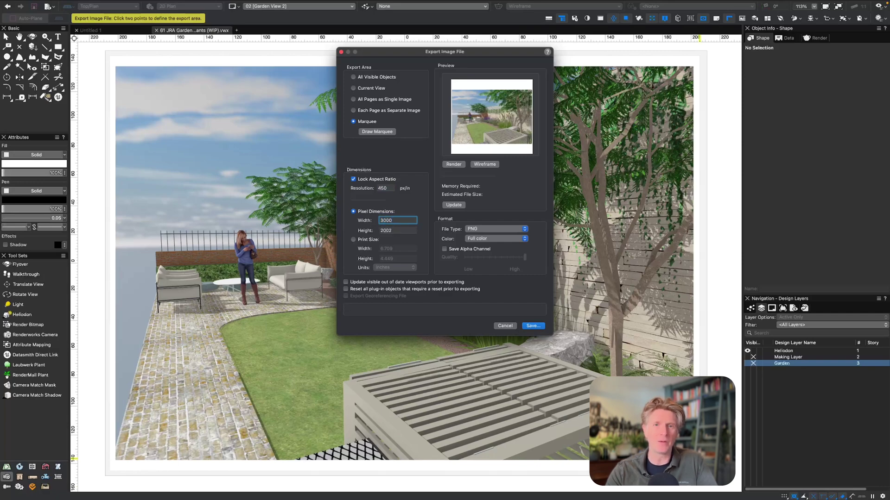
pyautogui.press('Return')
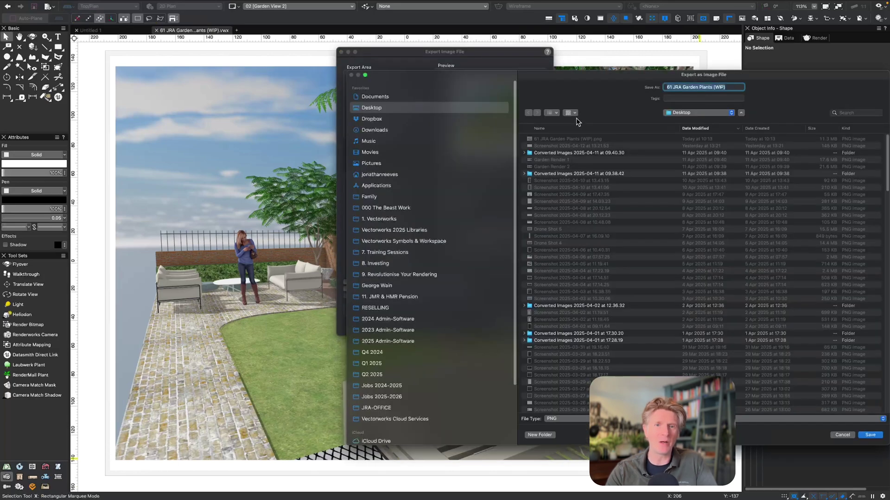
pyautogui.click(729, 86)
pyautogui.press('Return')
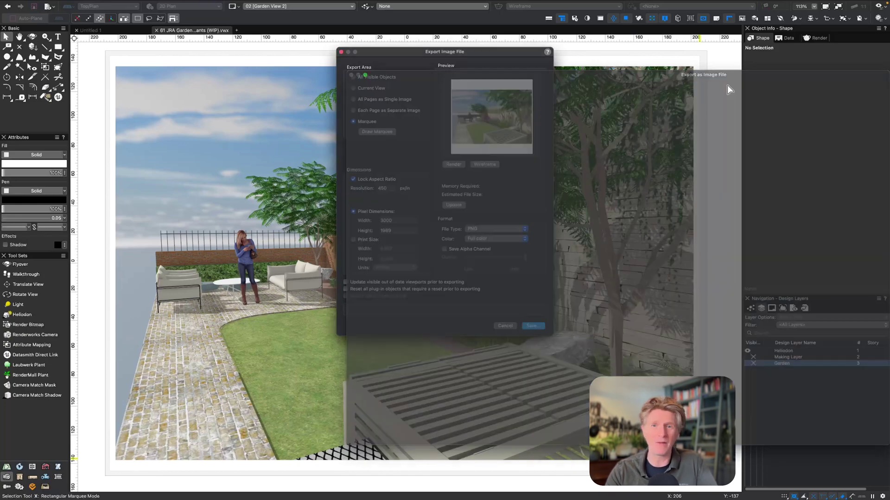
pyautogui.moveTo(441, 499)
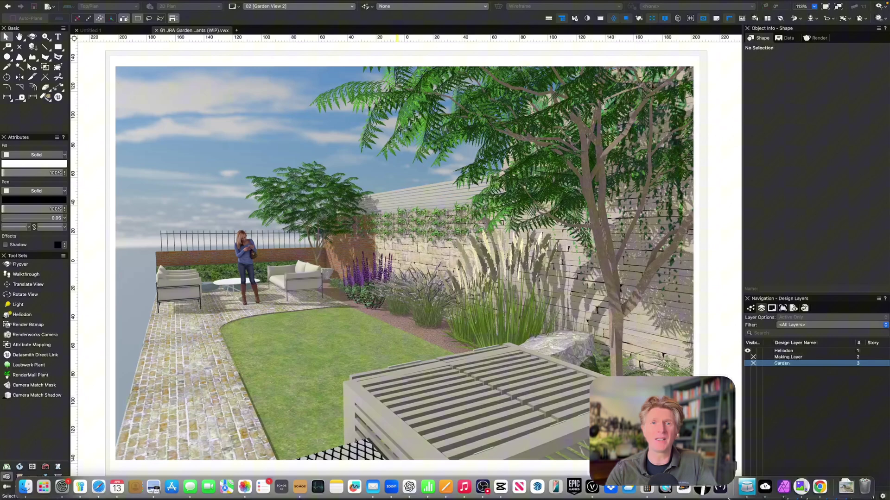
# - Switch to Krea in Chrome, make the browser window full screen and return to Krea's home page
pyautogui.click(818, 488)
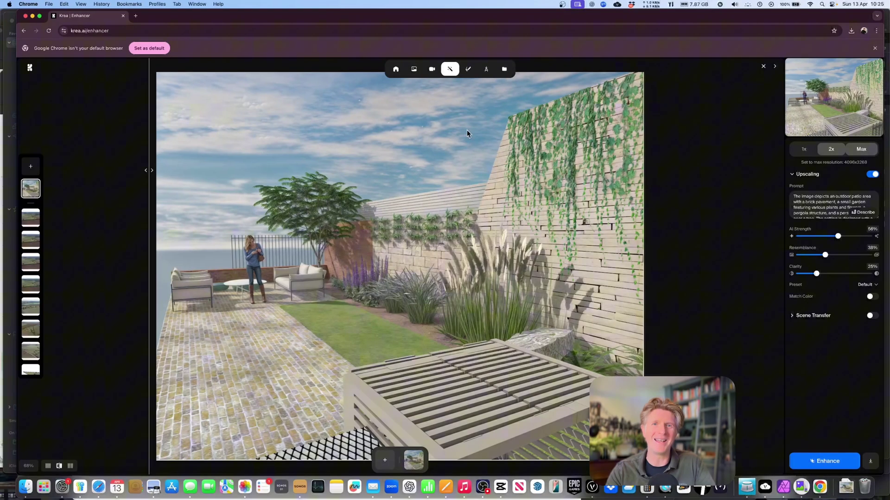
pyautogui.click(397, 69)
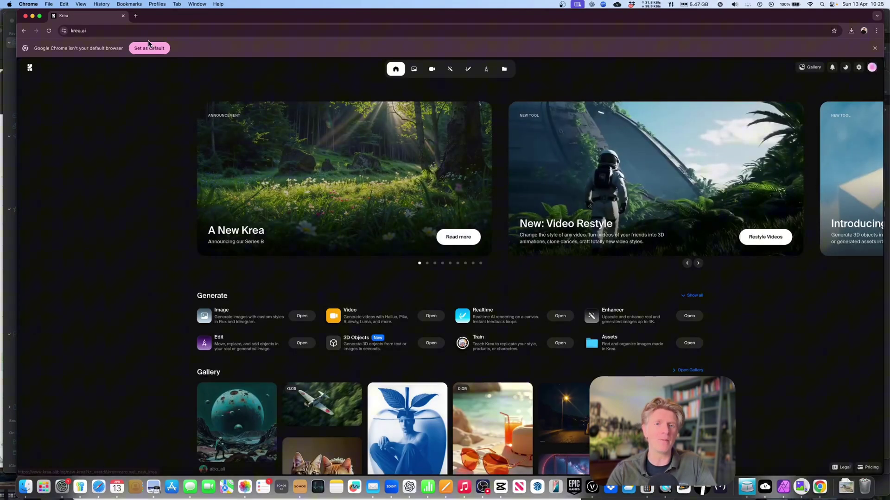
pyautogui.click(39, 16)
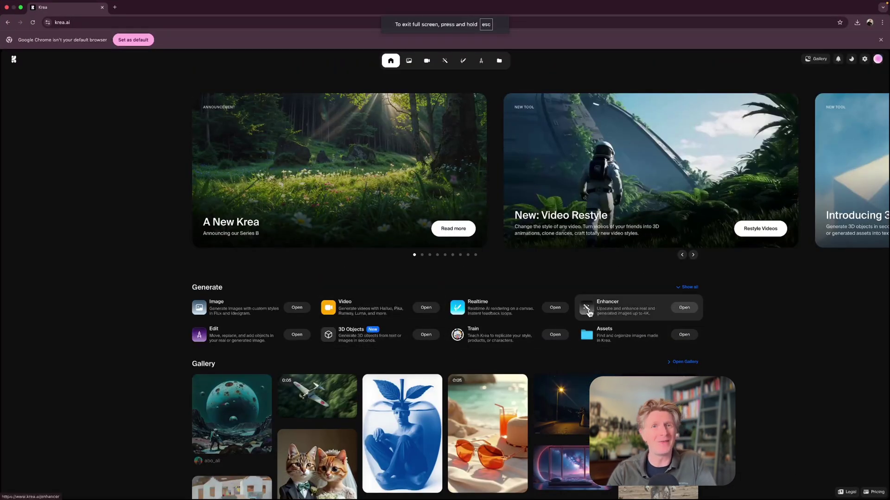
pyautogui.click(588, 311)
pyautogui.moveTo(395, 63)
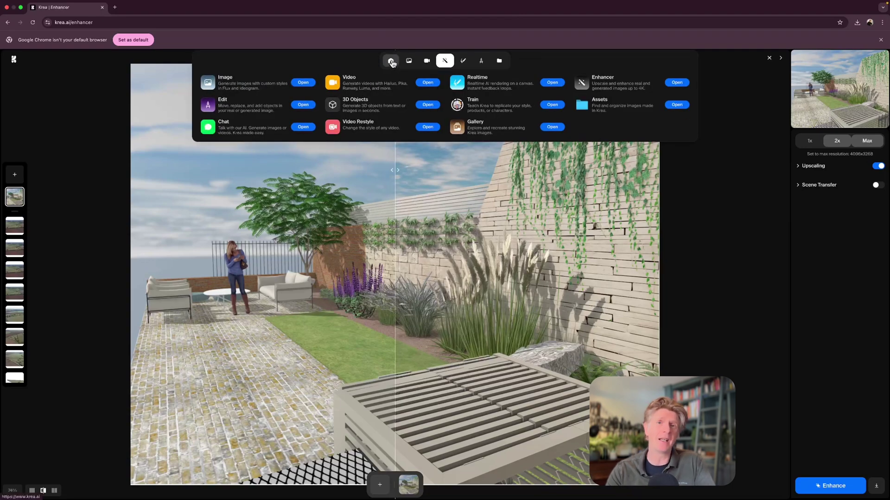
pyautogui.click(391, 61)
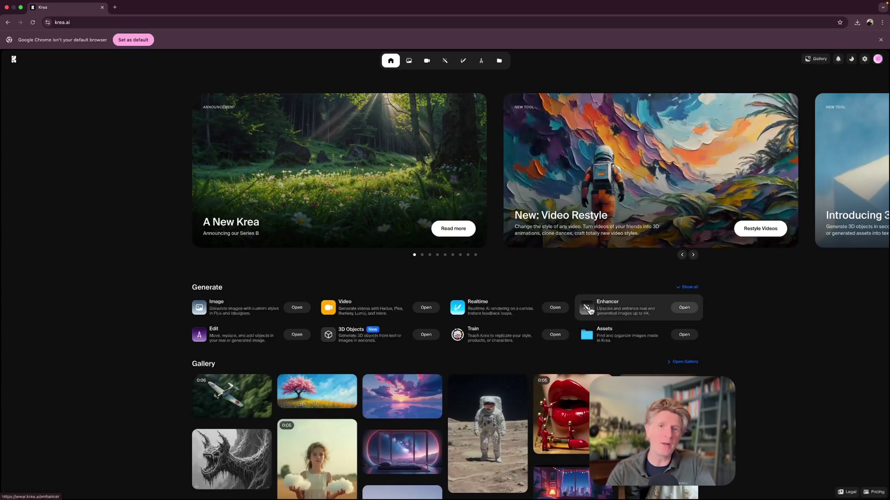
# - Open the Enhancer and upload "61 JRA Garden Plants (WIP) New.png" from the Desktop
pyautogui.click(590, 309)
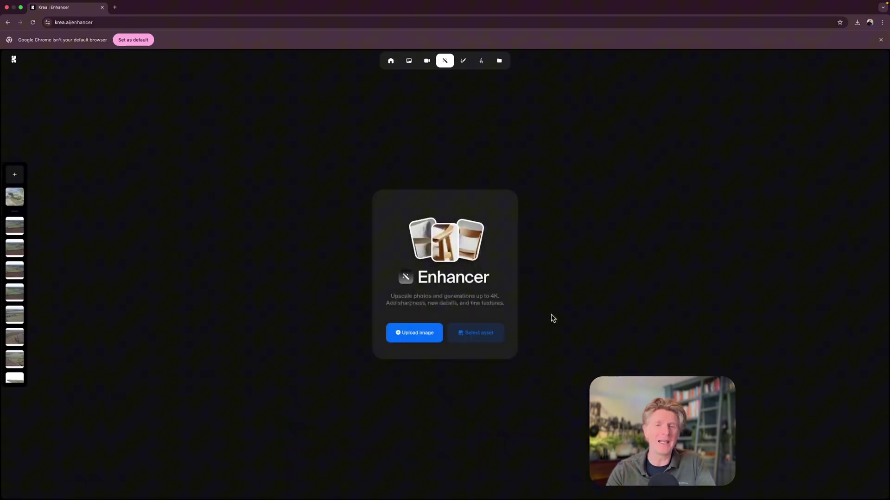
pyautogui.click(408, 335)
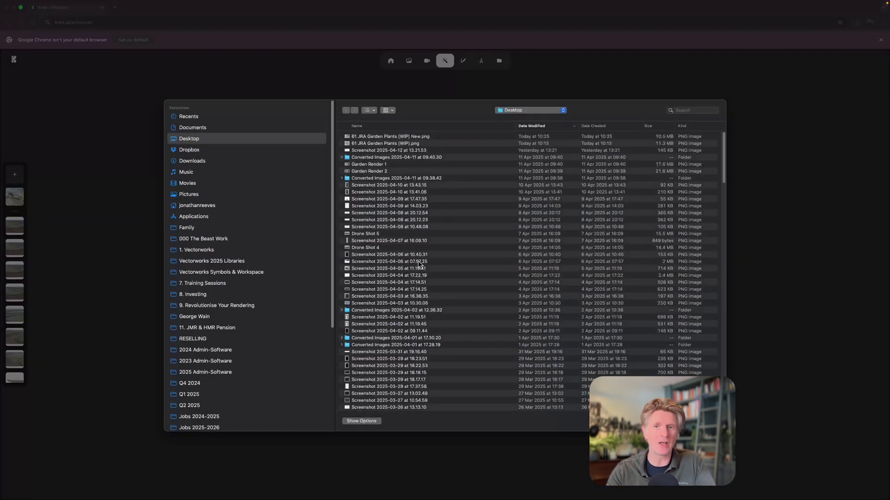
pyautogui.doubleClick(425, 137)
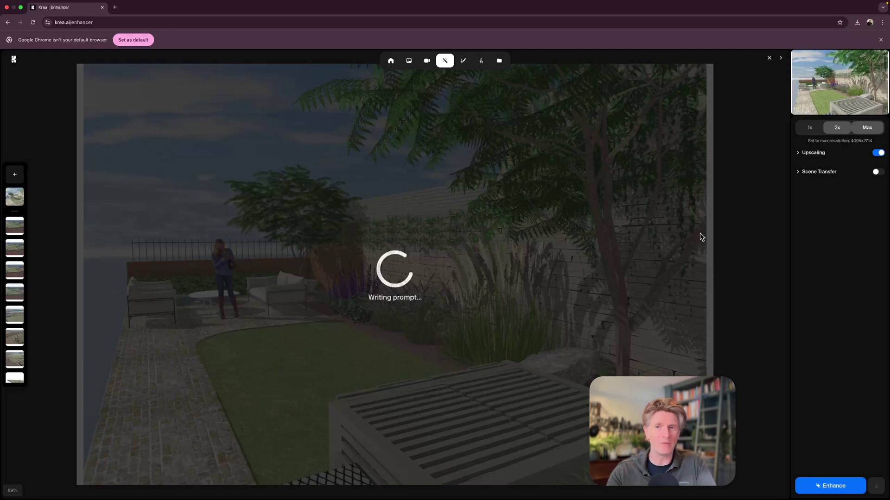
# - Copy the prompt text from the Upscaling settings and start enhancing the garden image
pyautogui.click(814, 152)
pyautogui.moveTo(800, 174); pyautogui.dragTo(841, 223)
pyautogui.press('super+c')
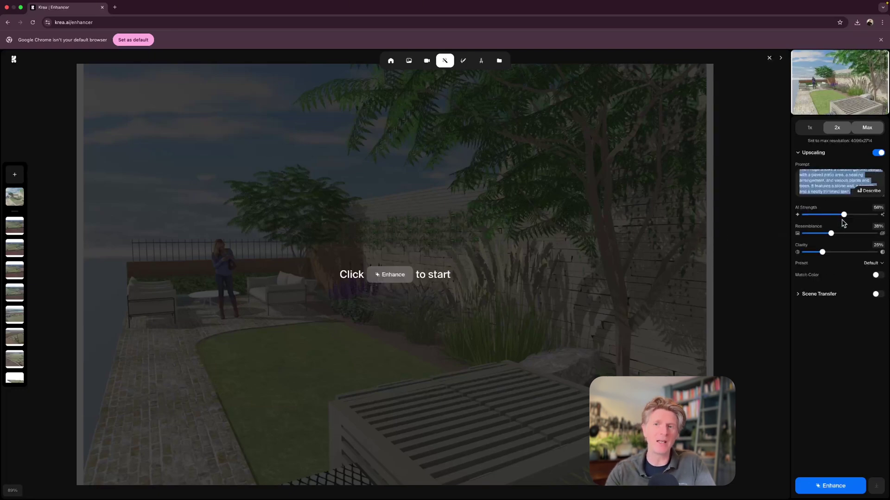
pyautogui.click(832, 487)
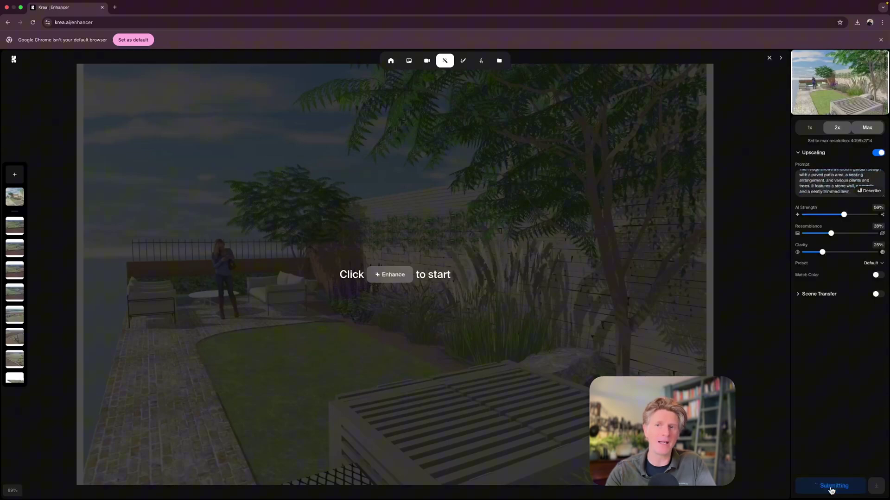
# - Switch to Vectorworks and paste the copied prompt as a text object at the viewport's lower-left corner
pyautogui.moveTo(556, 493)
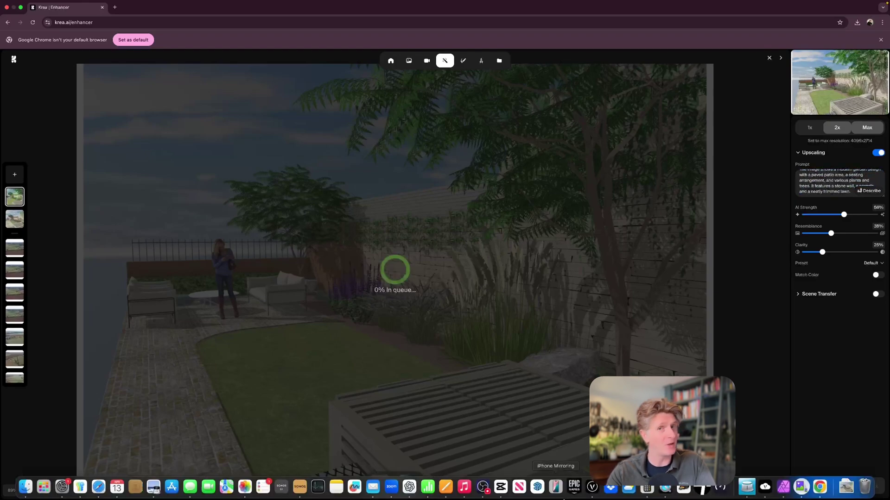
pyautogui.click(591, 487)
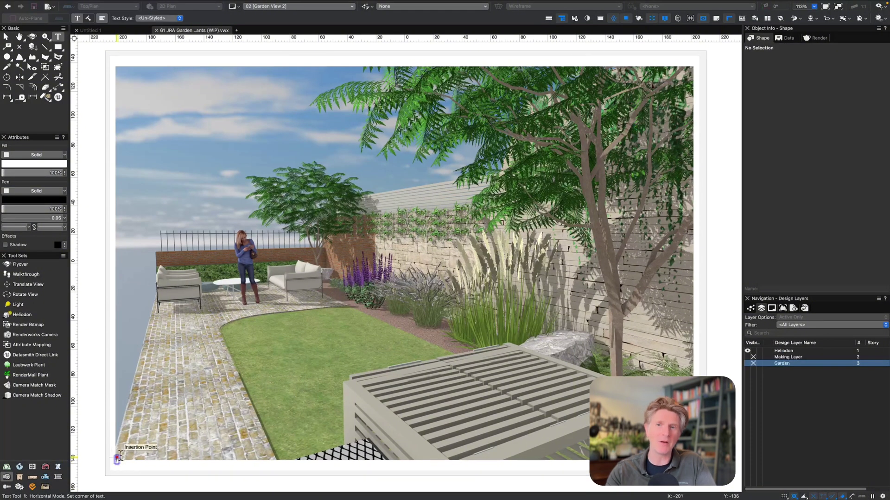
pyautogui.click(115, 458)
pyautogui.press('super+v')
pyautogui.click(13, 31)
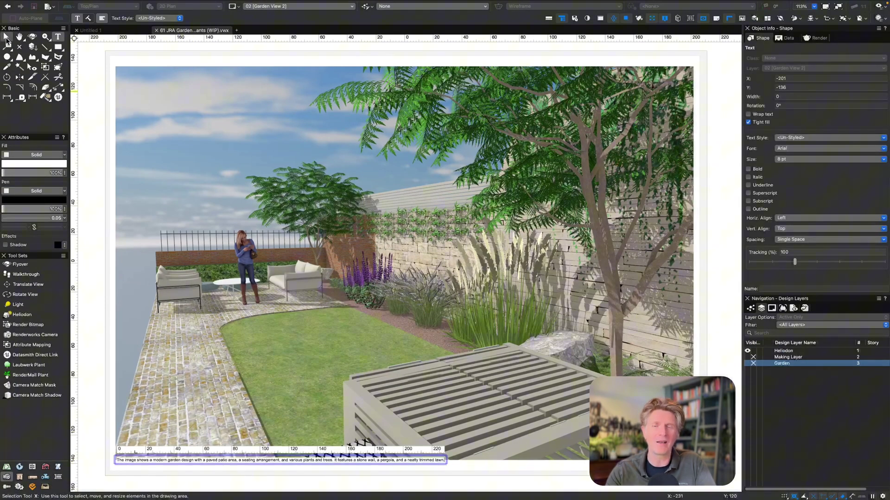
# - Move the prompt text down so it sits just beneath the viewport, starting at its bottom-left corner
pyautogui.scroll(3, 276, 445)
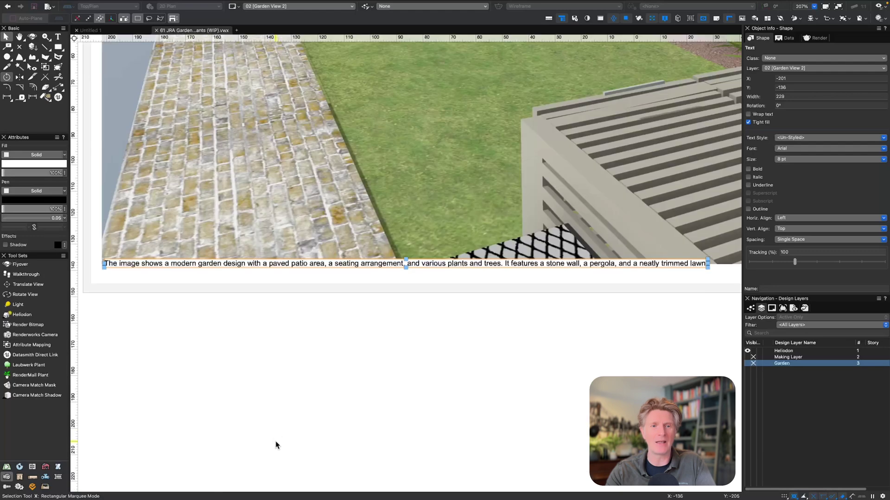
pyautogui.click(240, 315)
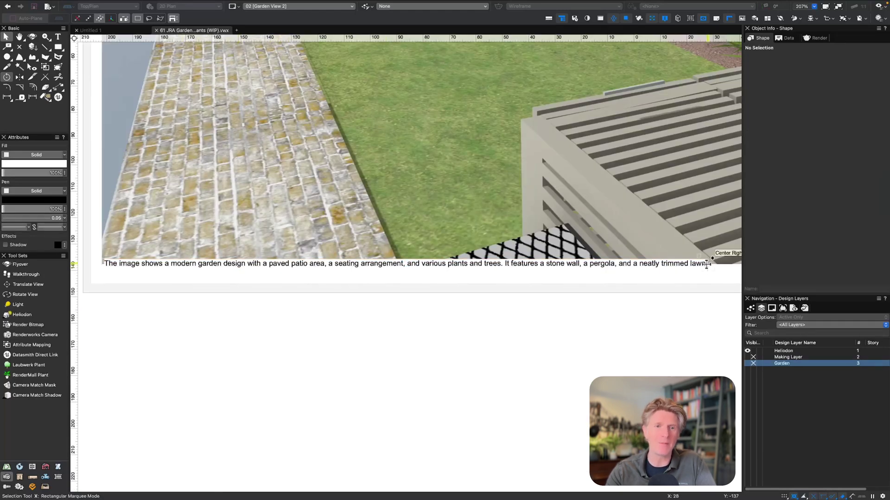
pyautogui.moveTo(111, 262); pyautogui.dragTo(86, 246)
pyautogui.scroll(5, 113, 281)
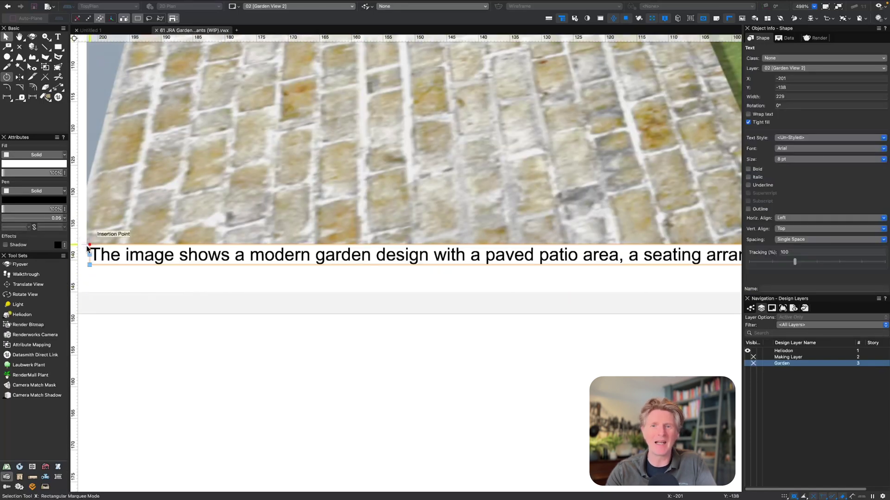
pyautogui.hotkey('ctrl', '6')
# - Check the enhancement progress in Krea in Chrome, and return to Vectorworks
pyautogui.moveTo(778, 499)
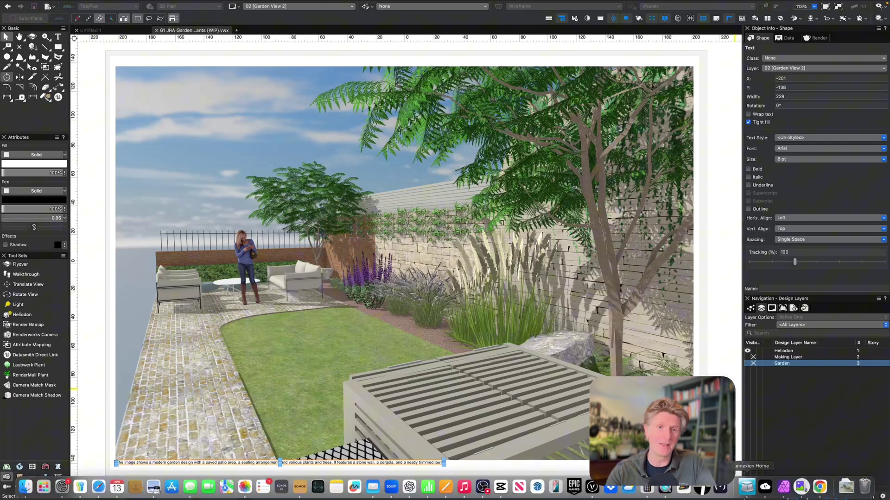
pyautogui.click(819, 486)
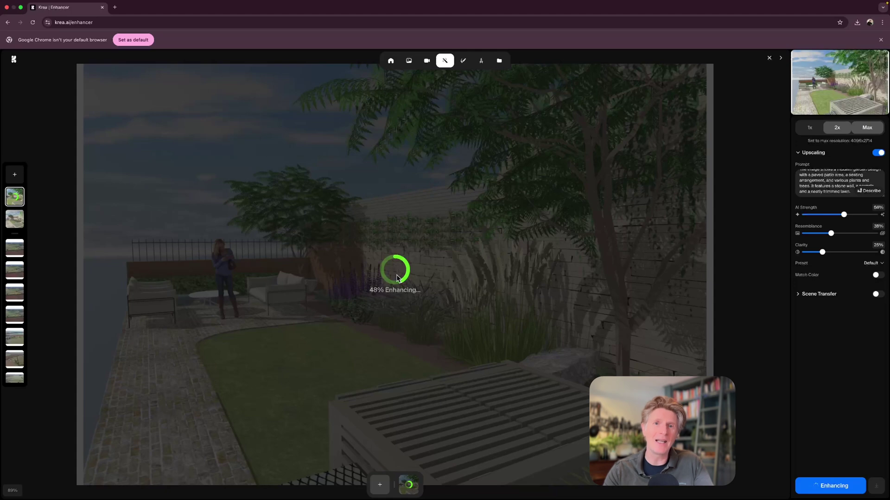
pyautogui.moveTo(647, 498)
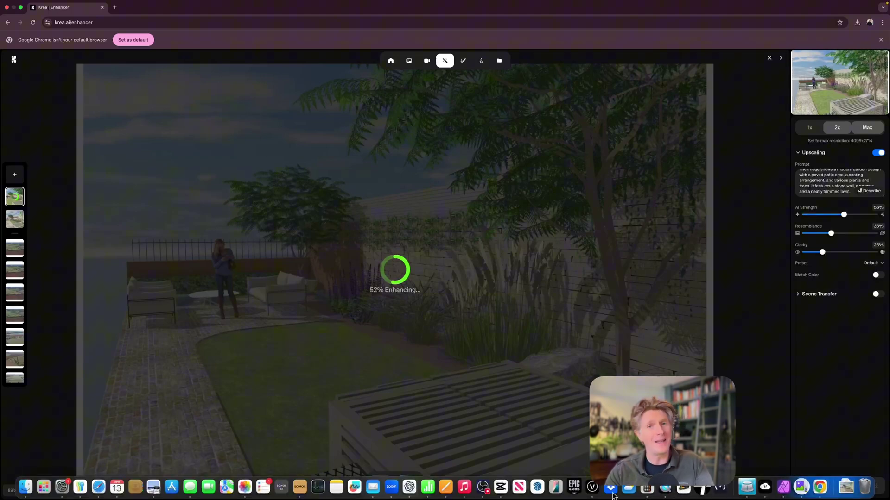
pyautogui.click(593, 488)
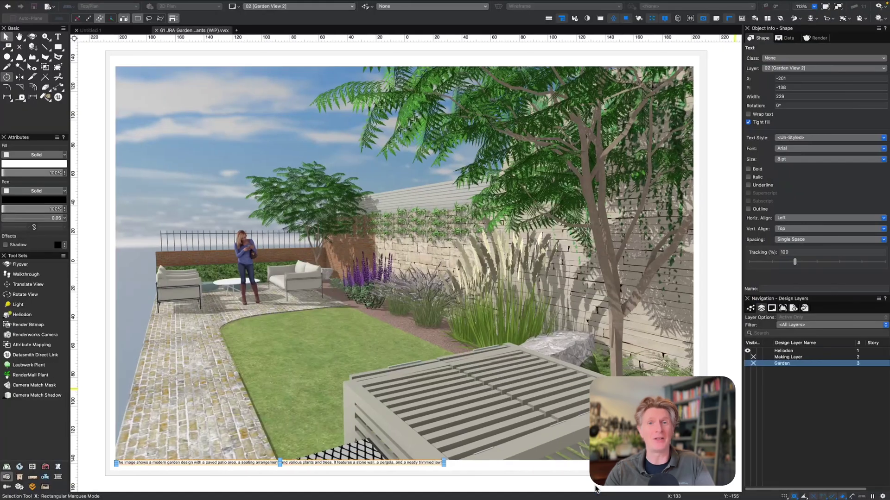
# - Select the garden viewport, open the AI Visualizer and centre its window over the drawing to view the sign-in form
pyautogui.click(223, 58)
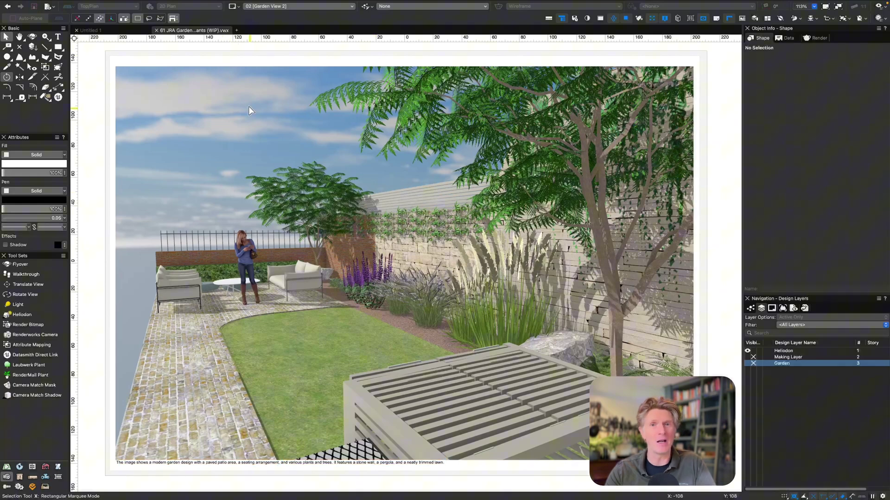
pyautogui.click(249, 108)
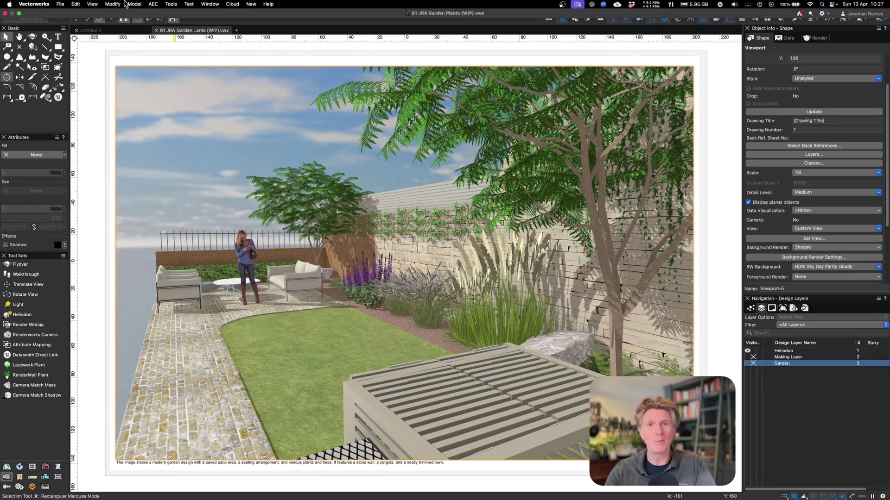
pyautogui.click(107, 5)
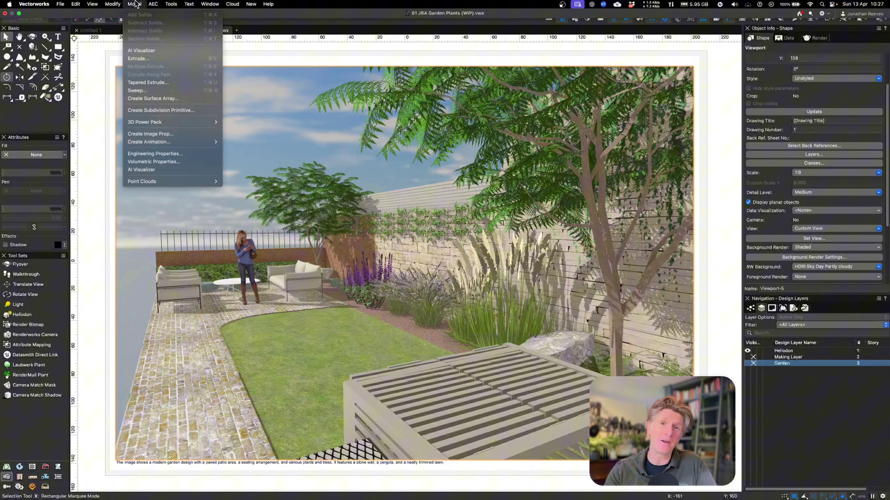
pyautogui.click(141, 51)
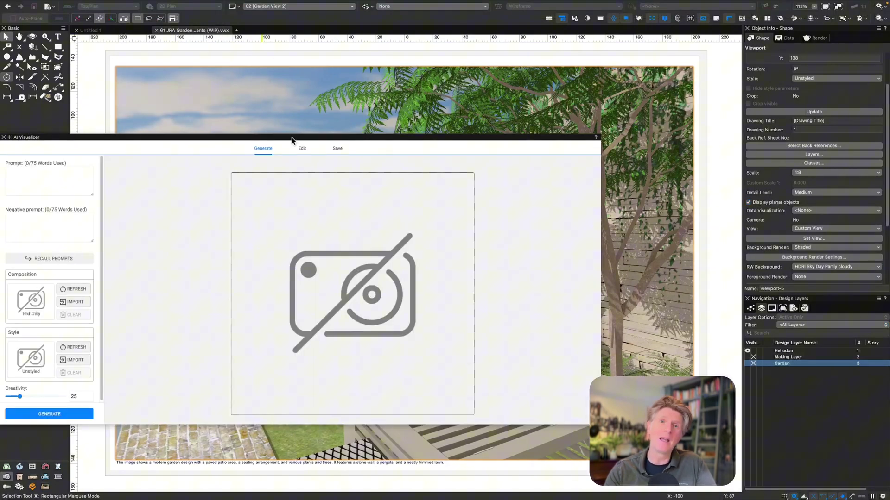
pyautogui.moveTo(294, 137); pyautogui.dragTo(402, 115)
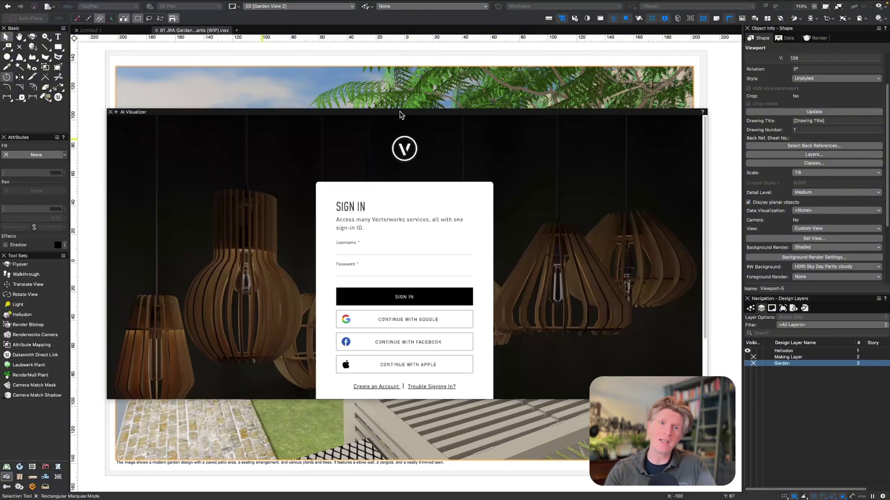
pyautogui.click(371, 250)
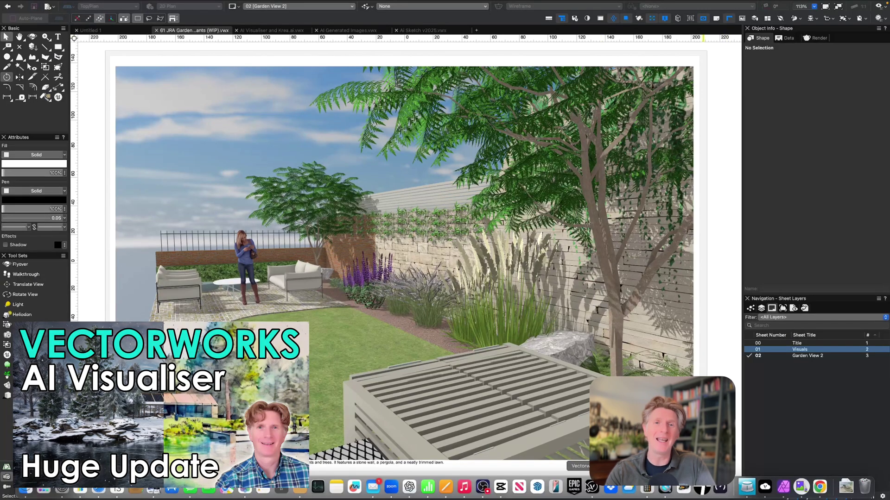
# - Switch to Krea in Chrome, compare the enhanced garden image with the original across its full width, and download the enhanced version
pyautogui.click(819, 488)
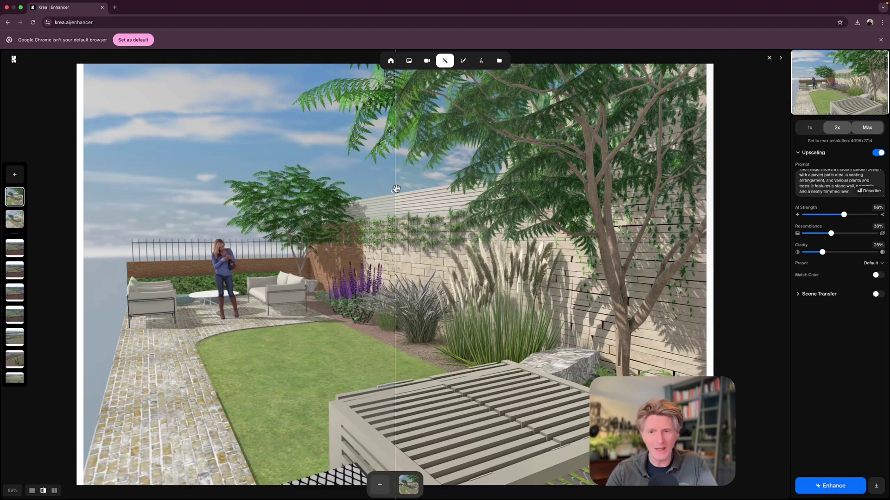
pyautogui.moveTo(396, 189); pyautogui.dragTo(88, 241)
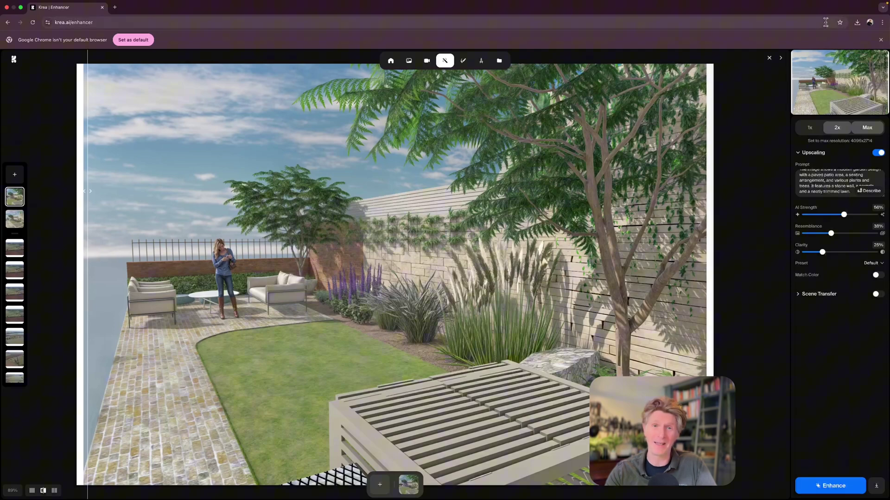
pyautogui.click(856, 23)
pyautogui.click(858, 24)
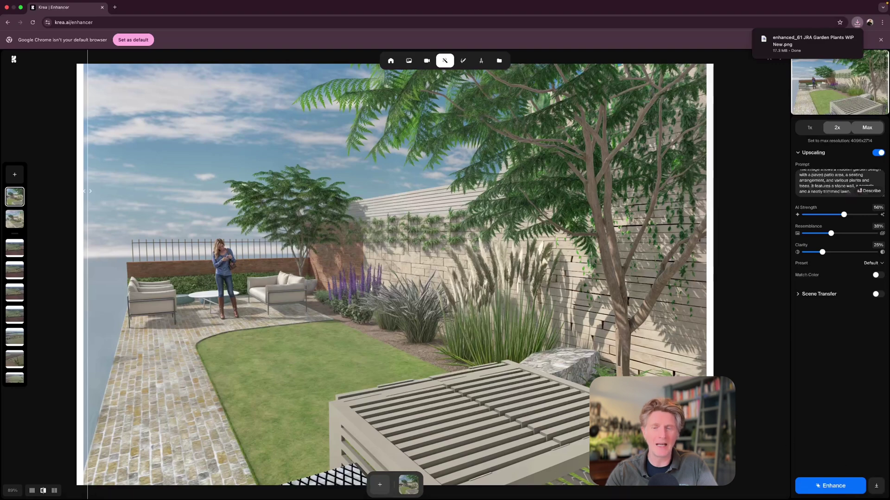
# - Switch to Vectorworks and import enhanced_61 JRA Garden Plants WIP New.png from Downloads as a JPEG-compressed bitmap
pyautogui.moveTo(695, 496)
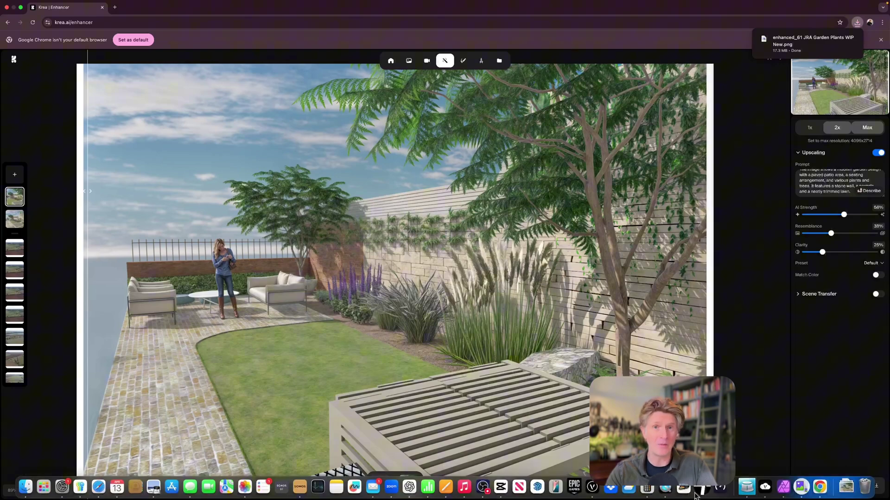
pyautogui.click(592, 488)
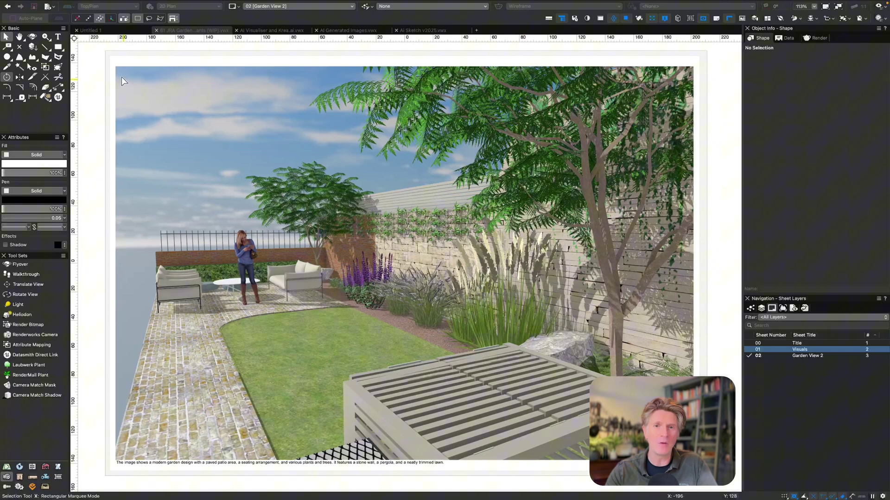
pyautogui.click(62, 4)
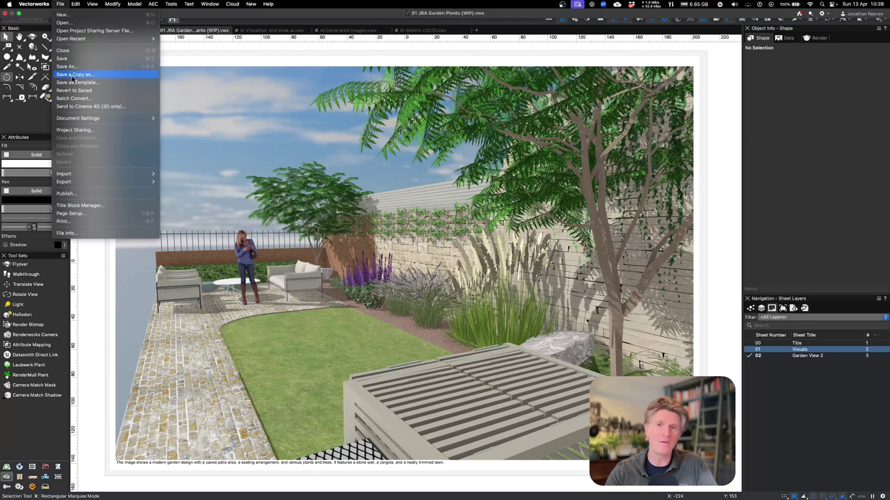
pyautogui.moveTo(81, 174)
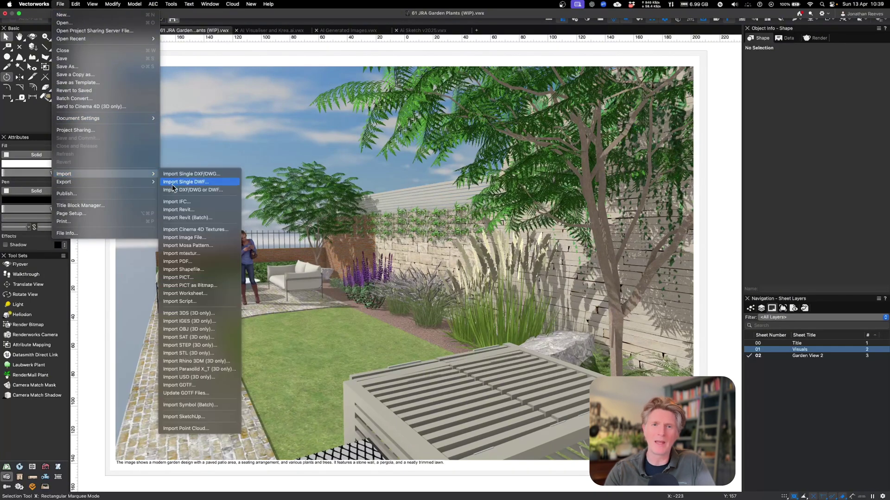
pyautogui.click(193, 238)
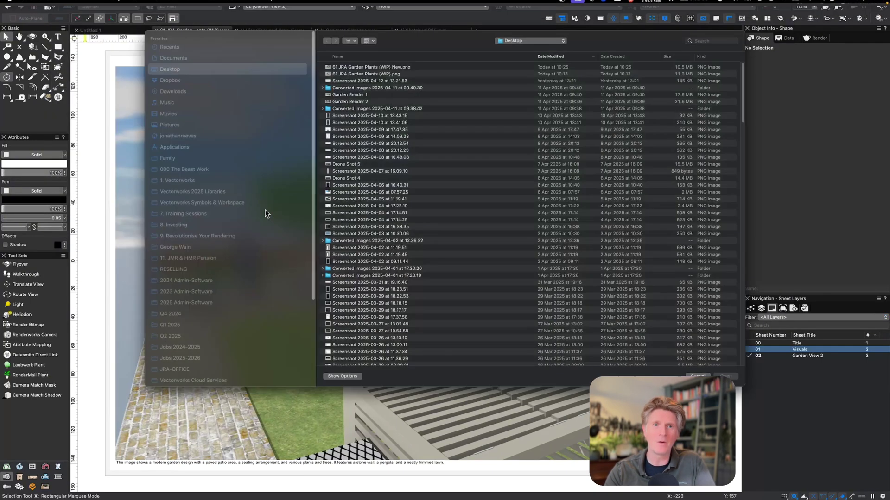
pyautogui.click(175, 92)
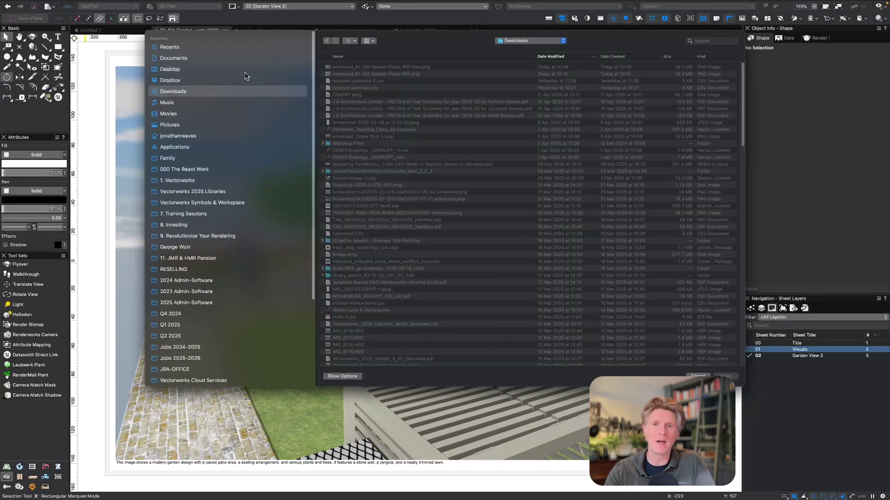
pyautogui.doubleClick(393, 68)
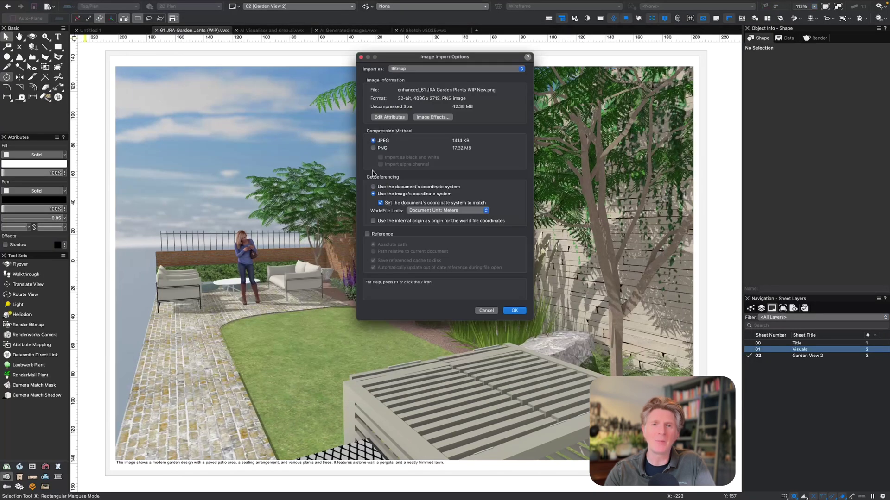
pyautogui.click(513, 311)
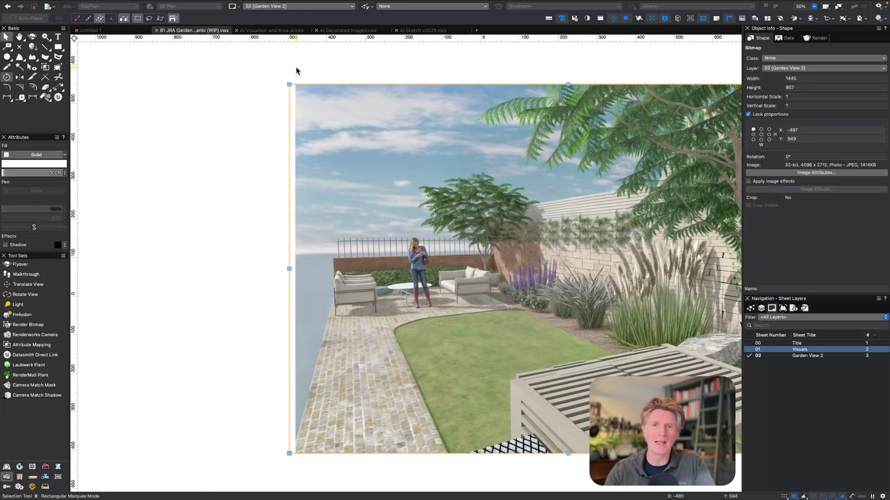
# - Move the enhanced image so its upper-left corner sits on the sheet's upper-left corner, at about X -206, Y 145
pyautogui.moveTo(294, 83); pyautogui.dragTo(304, 259)
pyautogui.scroll(3, 466, 227)
pyautogui.click(441, 193)
# - Scale the enhanced image down proportionally from its lower-right corner to the sheet's width, about 412 by 273
pyautogui.scroll(-5, 304, 258)
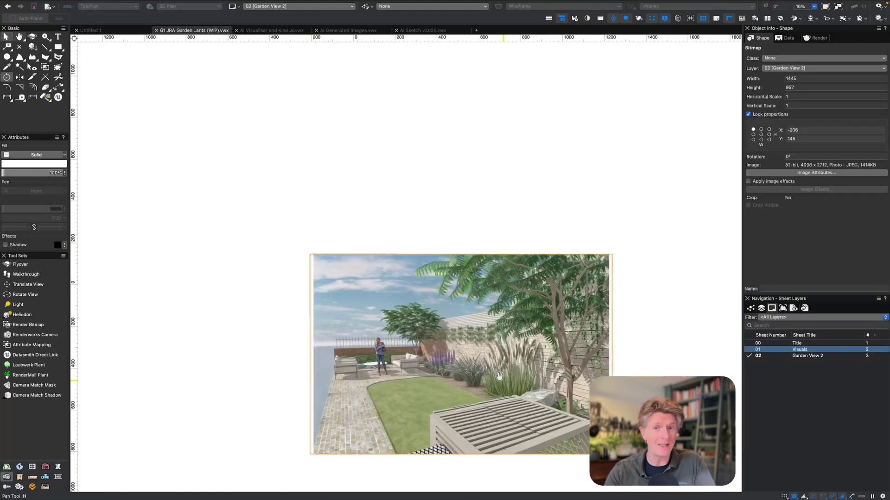
pyautogui.moveTo(496, 310); pyautogui.dragTo(393, 237)
pyautogui.scroll(5, 394, 237)
pyautogui.hscroll(-5, 320, 205)
pyautogui.scroll(3, 320, 205)
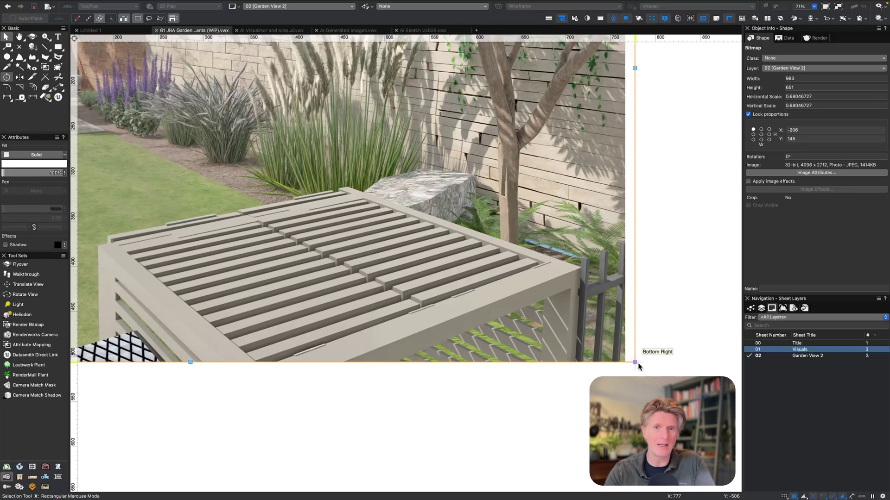
pyautogui.moveTo(438, 247); pyautogui.dragTo(444, 234)
pyautogui.scroll(-5, 445, 235)
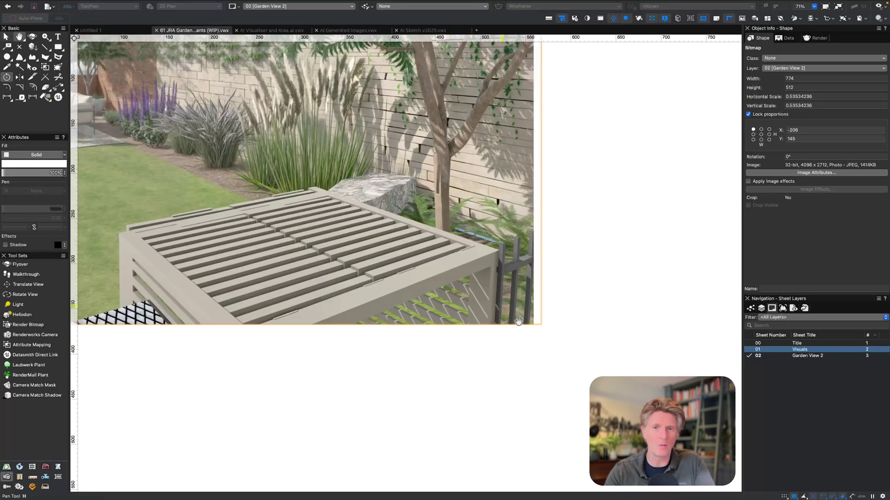
pyautogui.moveTo(587, 376); pyautogui.dragTo(458, 300)
pyautogui.scroll(4, 457, 282)
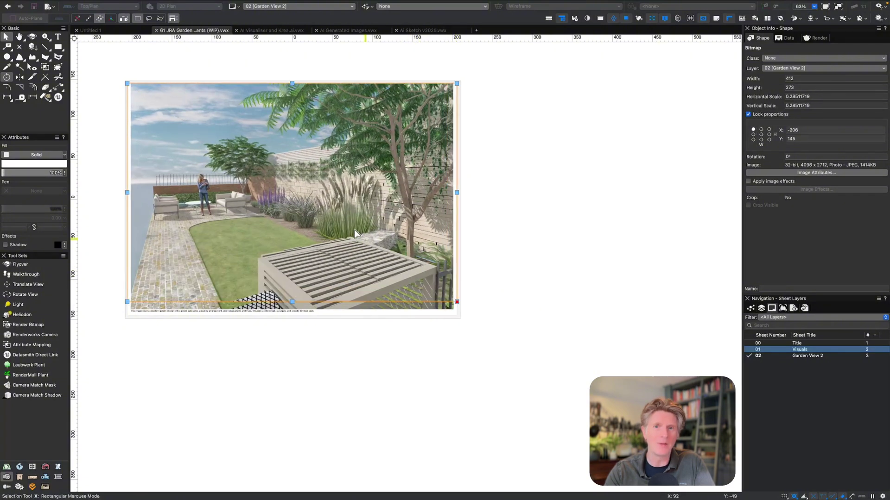
# - Move the enhanced image down to about Y 138 so it lines up with the garden viewport, with its opacity at 100%
pyautogui.keyDown('alt'); pyautogui.moveTo(565, 180); pyautogui.dragTo(283, 199); pyautogui.keyUp('alt')
pyautogui.press('super+6')
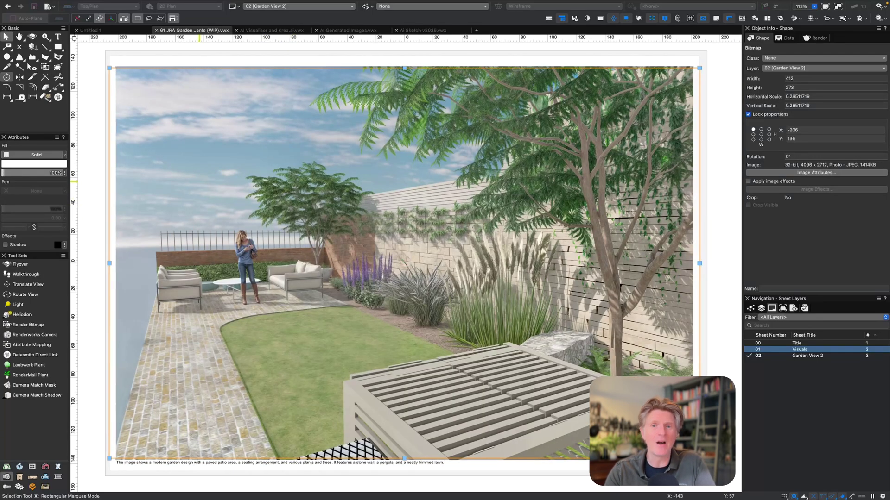
pyautogui.moveTo(43, 173); pyautogui.dragTo(70, 174)
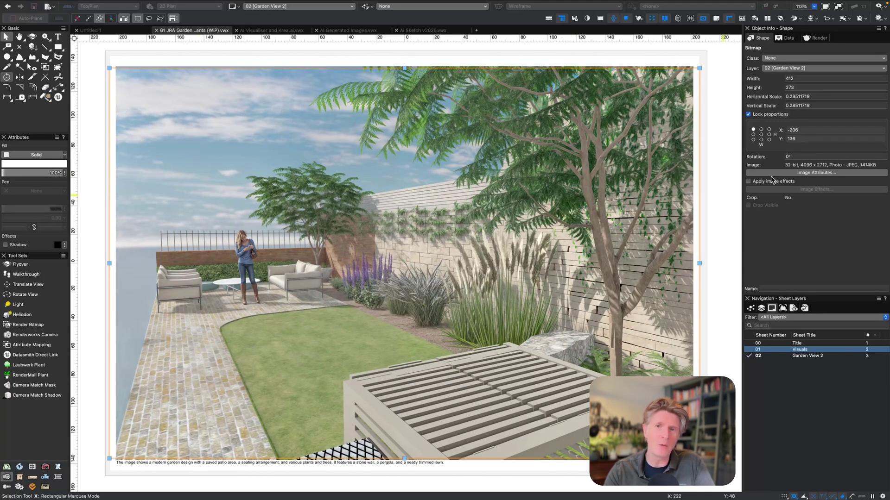
# - Apply image effects to the enhanced image, raising the contrast slightly and adding a moderate amount of soft edges
pyautogui.click(748, 182)
pyautogui.click(782, 190)
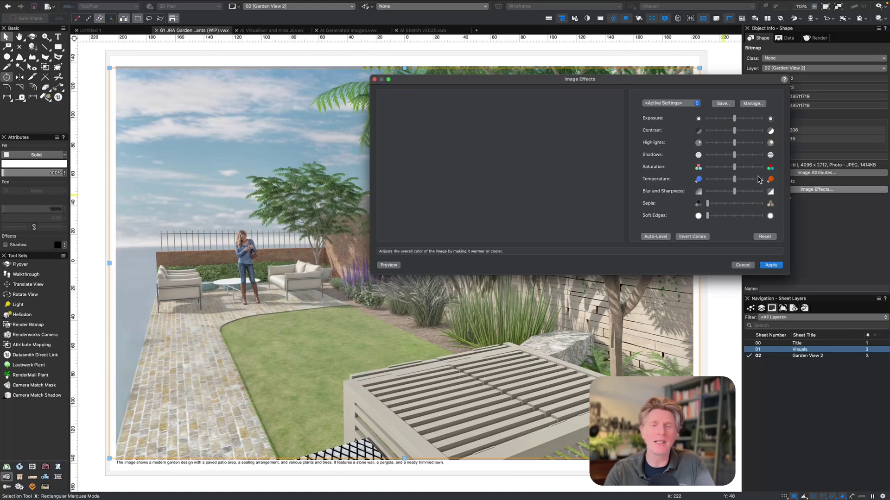
pyautogui.moveTo(734, 133); pyautogui.dragTo(740, 133)
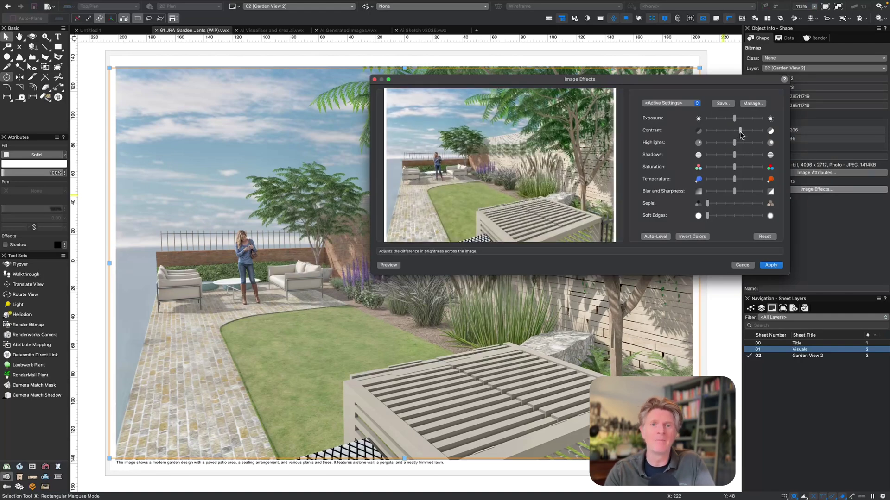
pyautogui.click(385, 266)
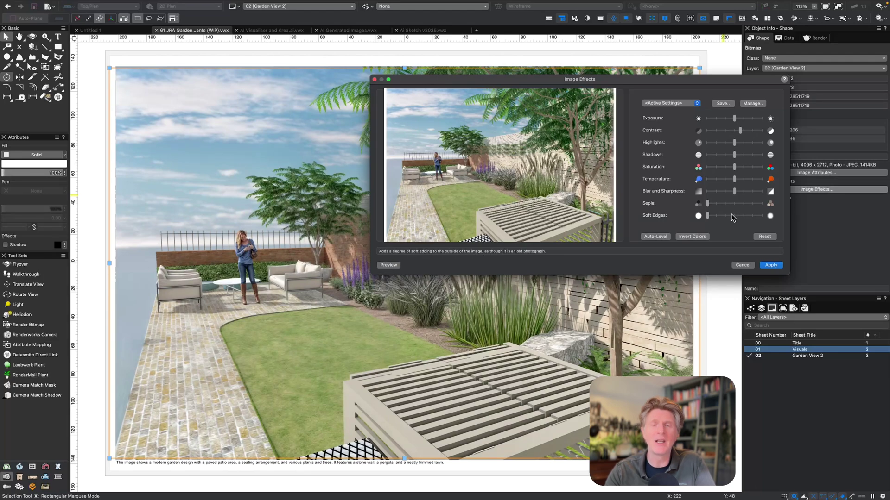
pyautogui.moveTo(708, 216); pyautogui.dragTo(725, 216)
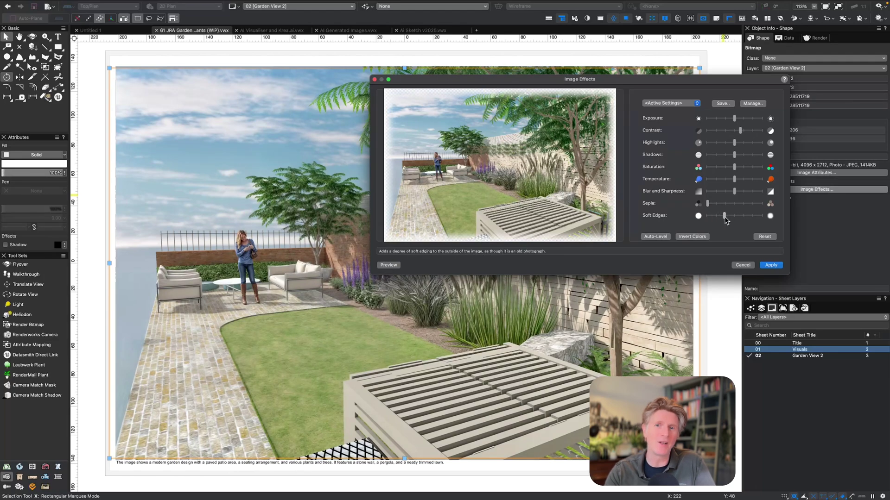
pyautogui.click(765, 266)
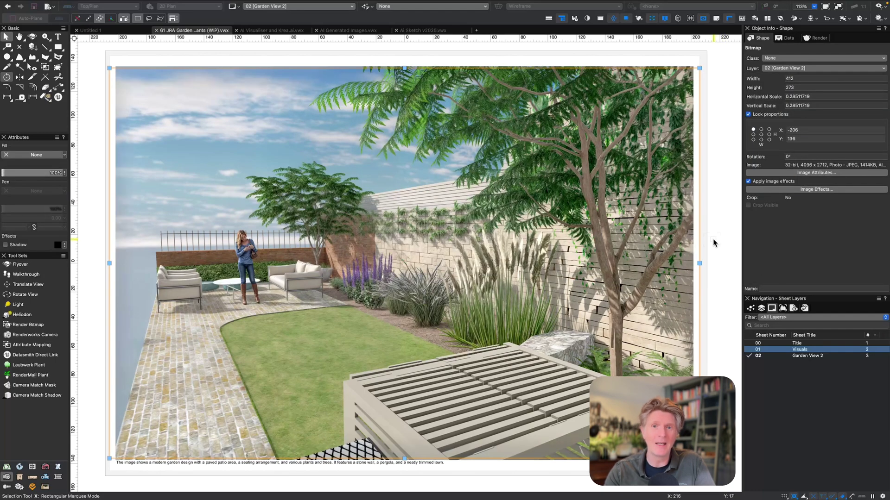
# - Expose the garden viewport beneath the enhanced image and apply a matching Soft Edges image effect to it
pyautogui.press('Delete')
pyautogui.click(690, 245)
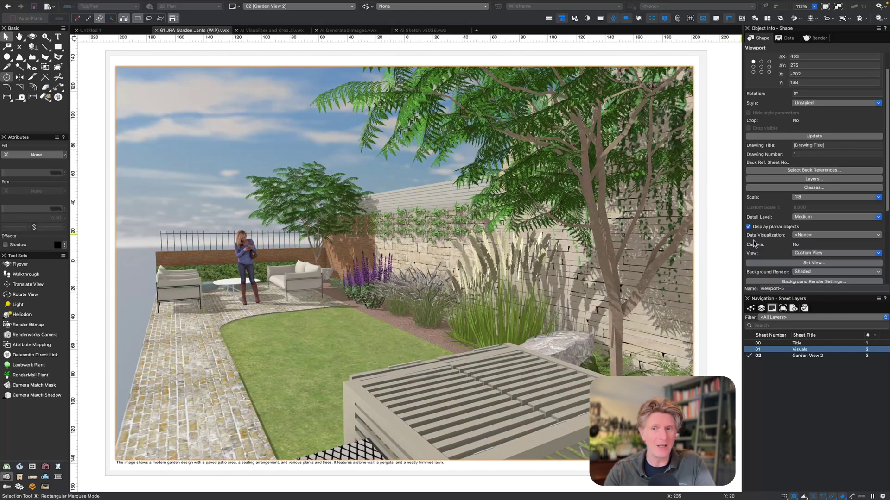
pyautogui.scroll(-5, 797, 262)
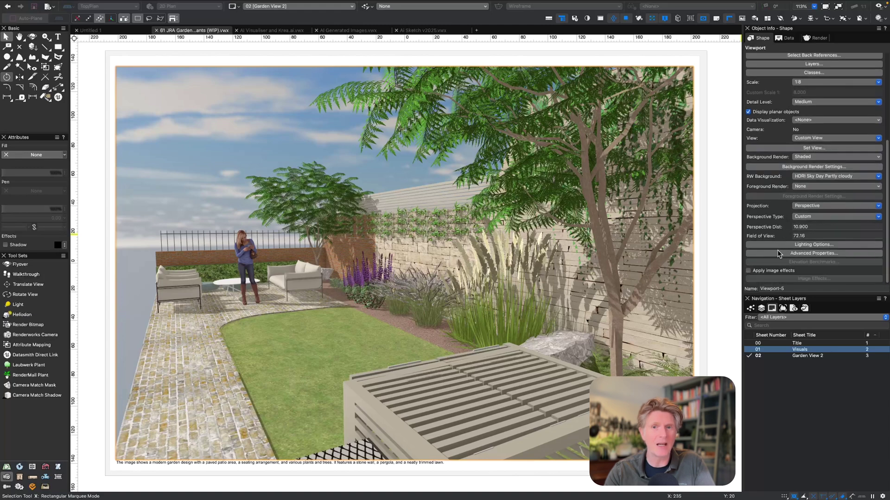
pyautogui.click(747, 271)
pyautogui.click(786, 279)
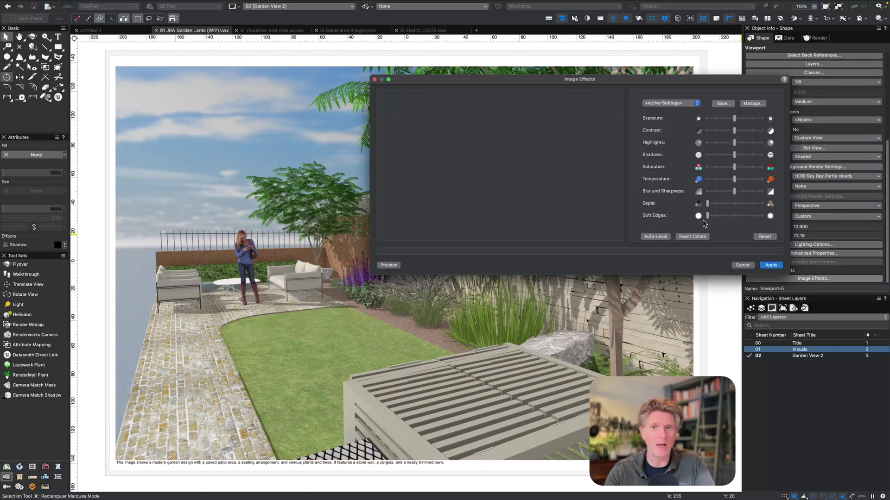
pyautogui.moveTo(712, 218); pyautogui.dragTo(725, 220)
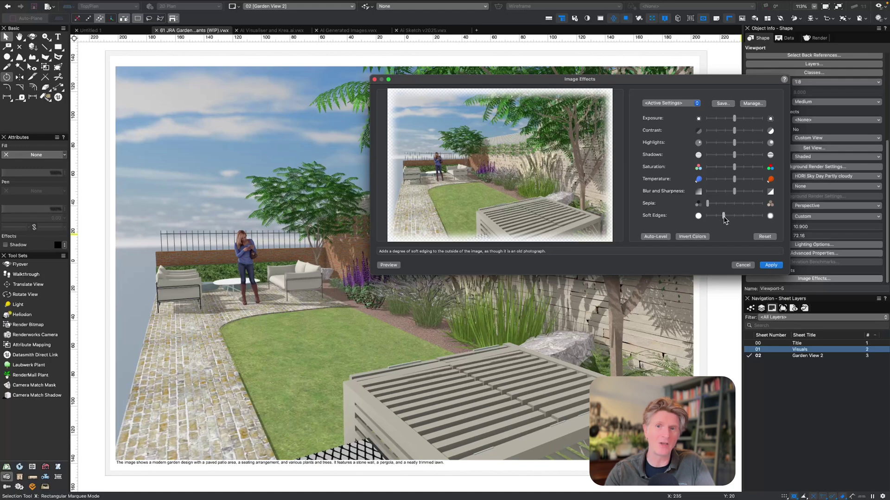
pyautogui.click(771, 266)
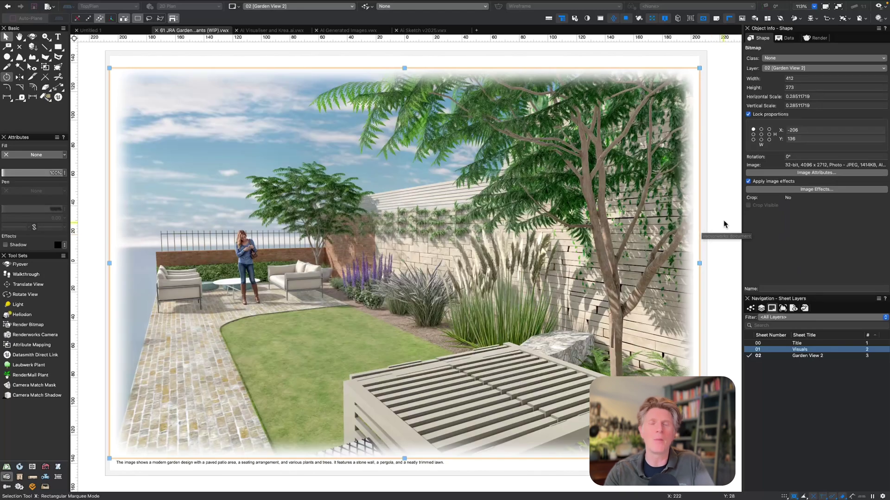
pyautogui.click(710, 213)
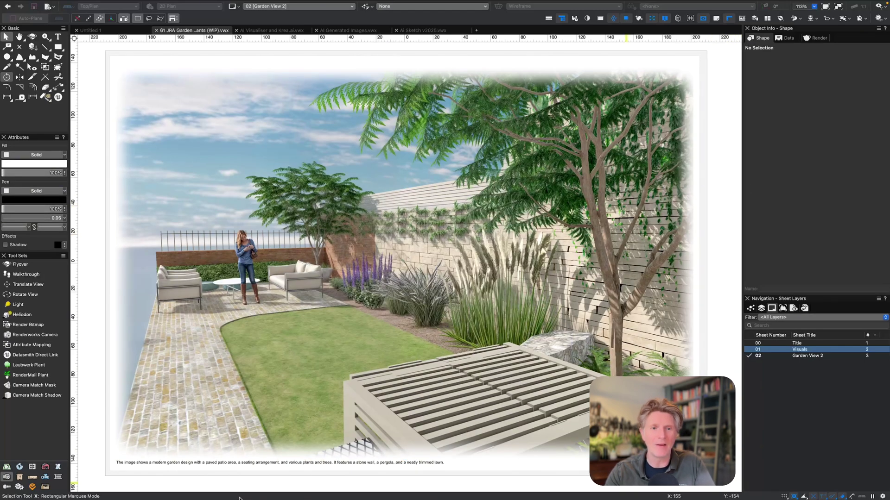
pyautogui.moveTo(240, 498)
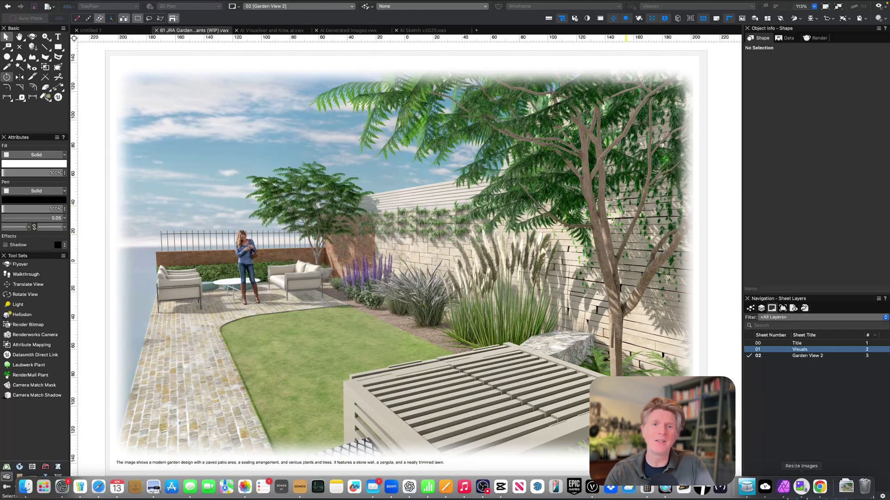